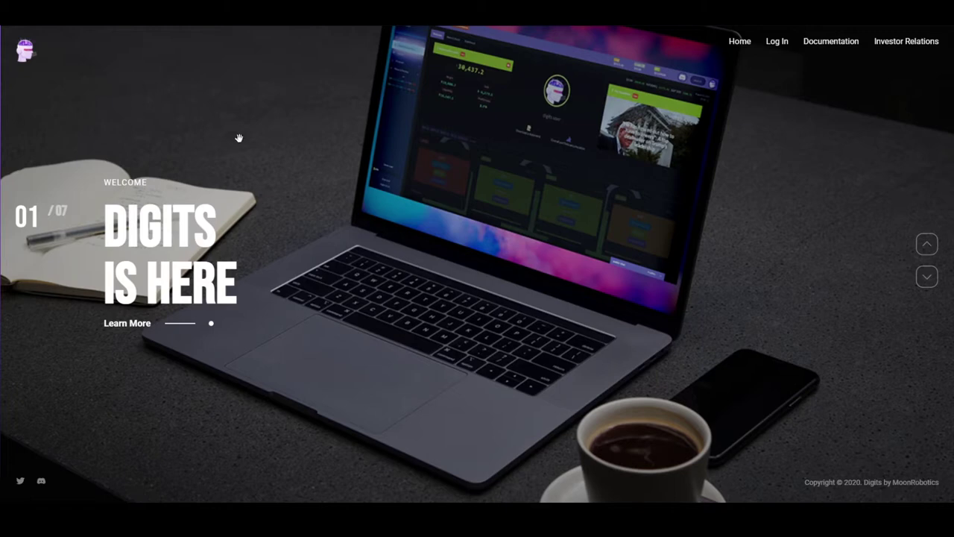
# Step: Log in to the Digits dashboard, then view the version patch notes and close them
pyautogui.click(777, 42)
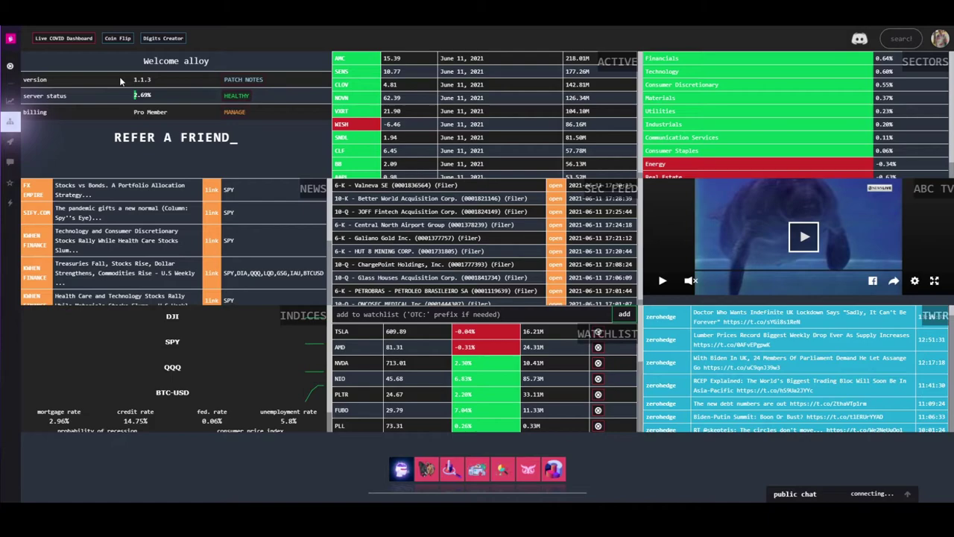
pyautogui.click(254, 81)
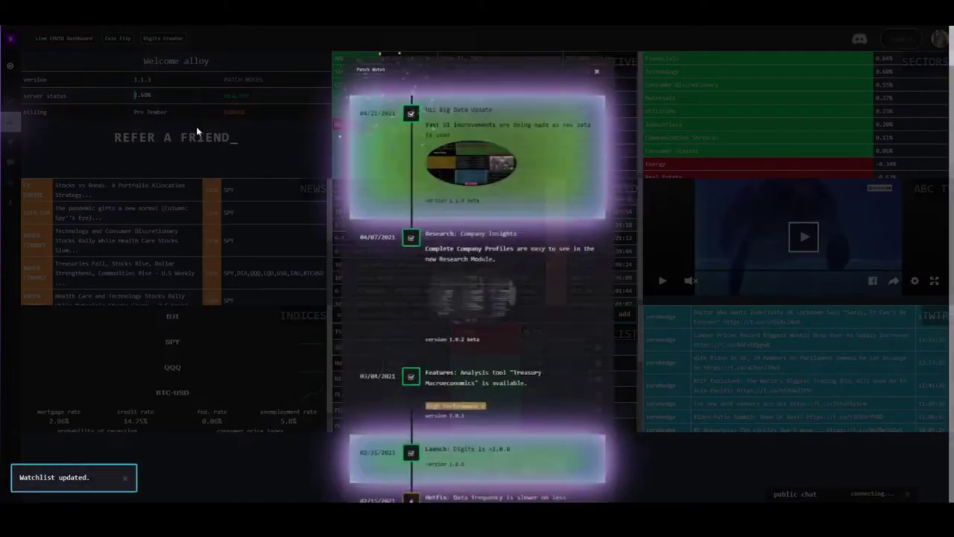
pyautogui.click(614, 71)
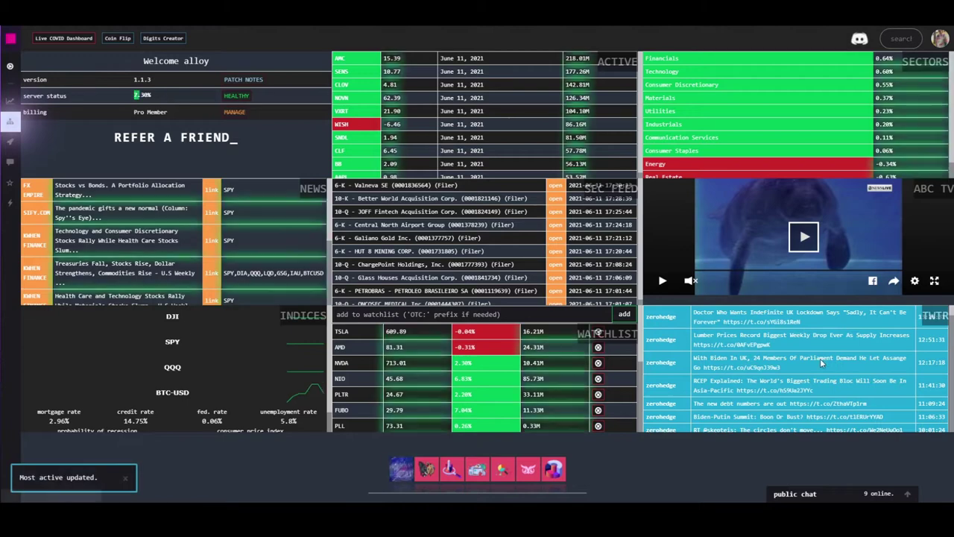
# Step: View the account problem form and the friend referral link, closing each without submitting anything
pyautogui.moveTo(236, 95)
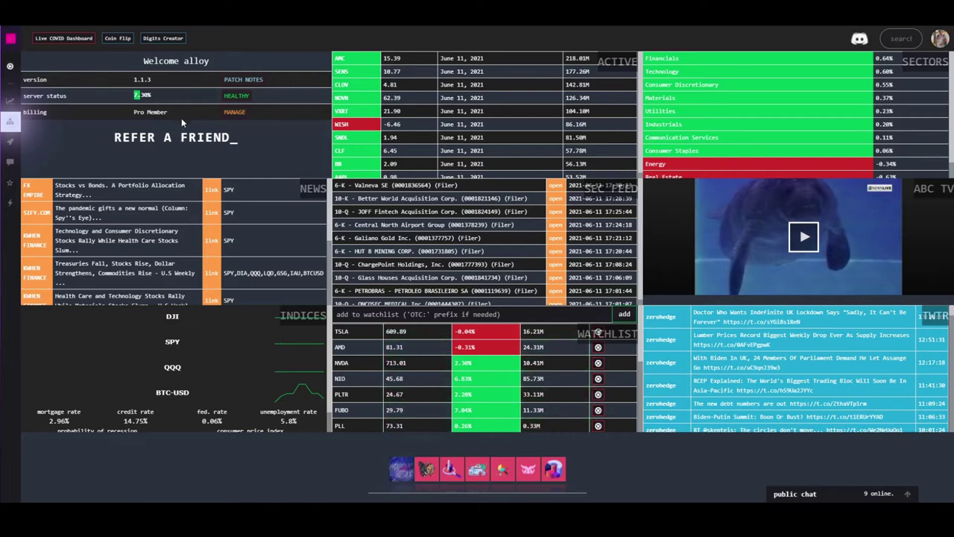
pyautogui.click(94, 192)
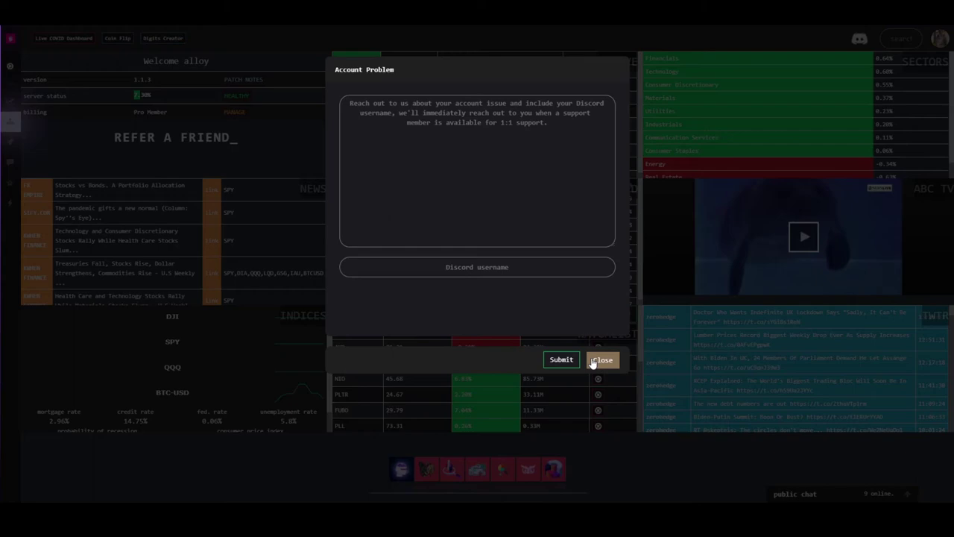
pyautogui.click(596, 359)
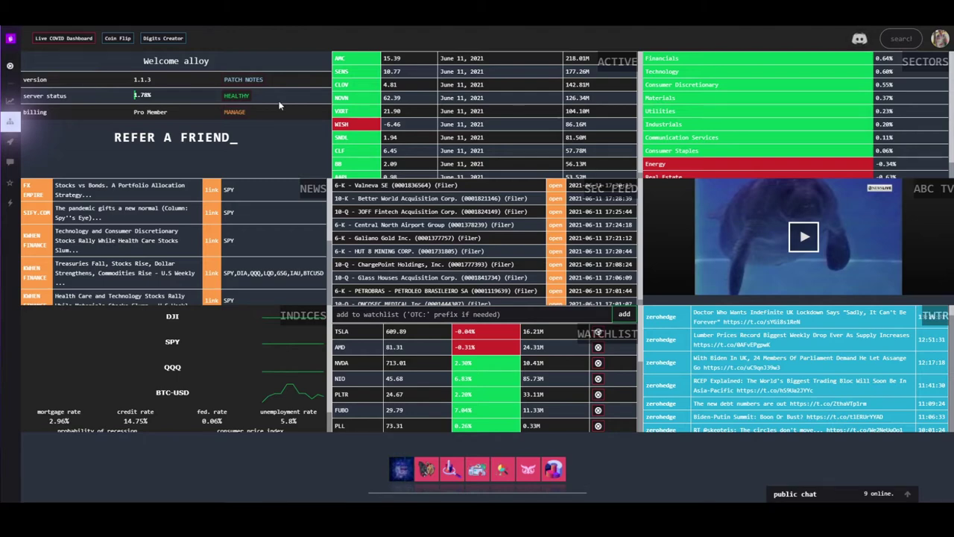
pyautogui.click(191, 132)
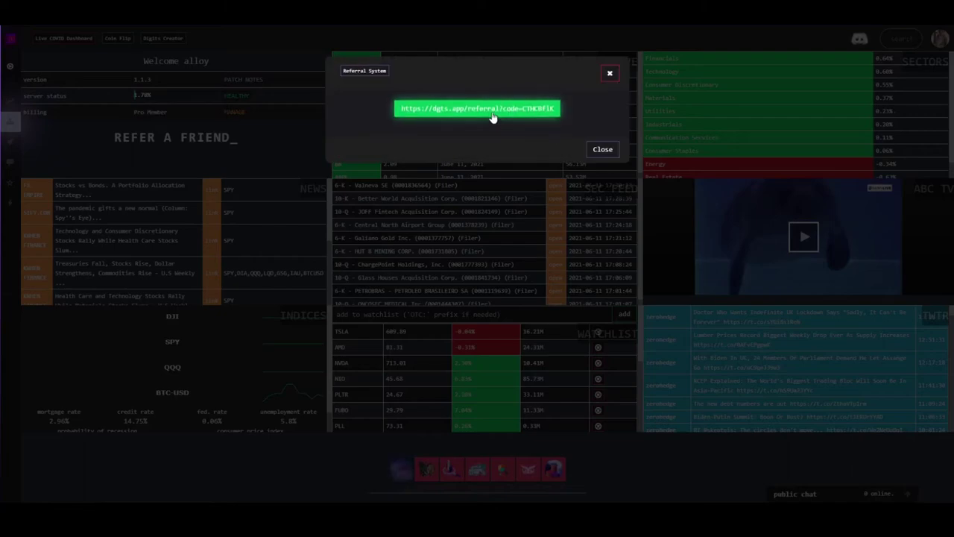
pyautogui.click(602, 149)
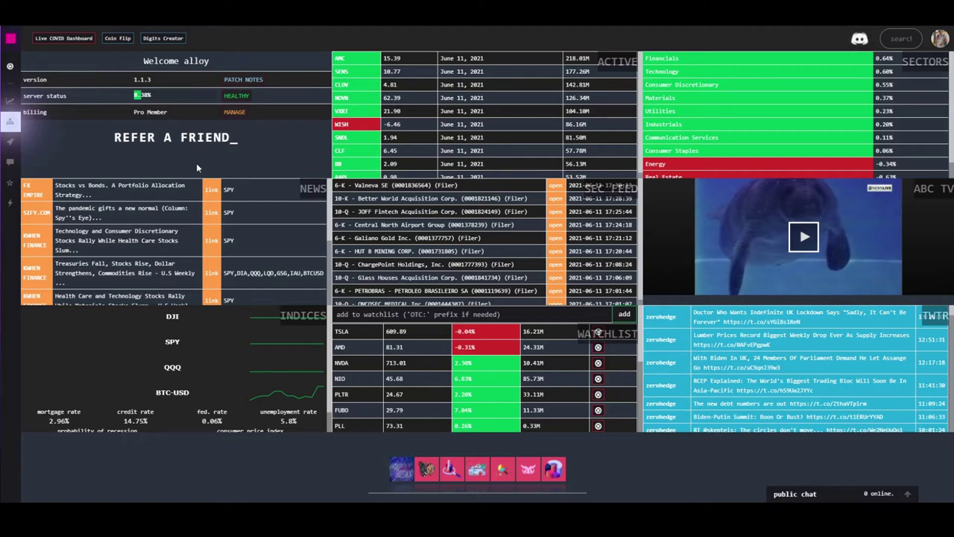
# Step: Examine the Performance Matrix chart of the most active stocks and close it
pyautogui.click(474, 99)
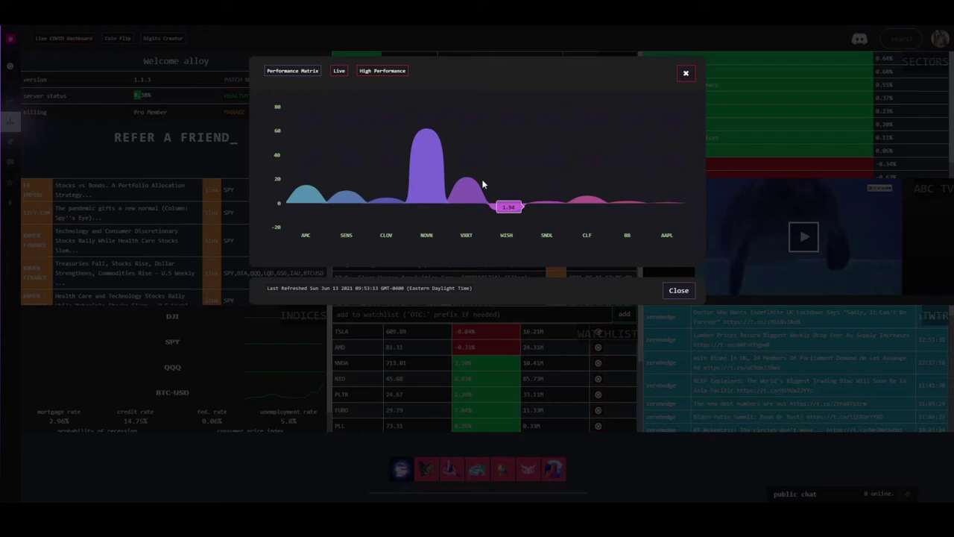
pyautogui.click(674, 291)
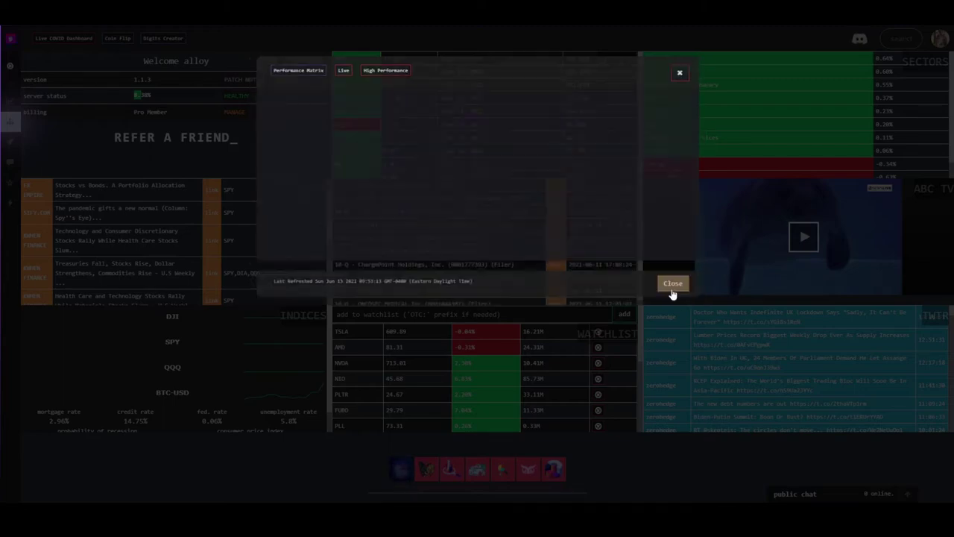
pyautogui.scroll(-1, 433, 145)
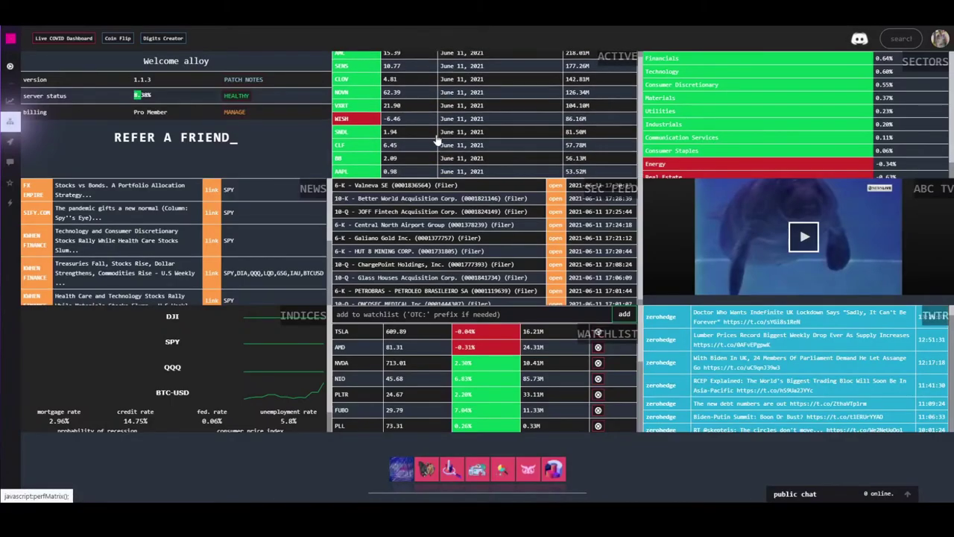
pyautogui.click(433, 136)
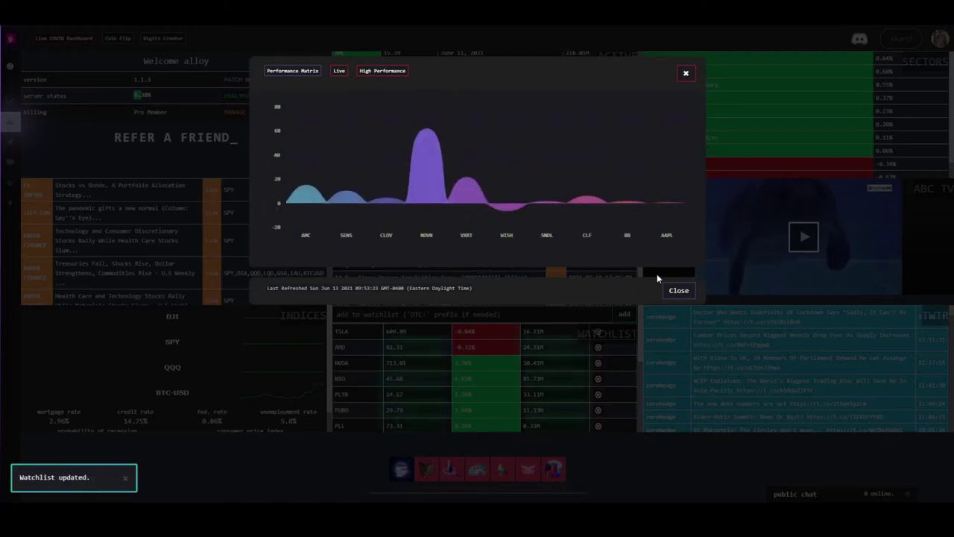
pyautogui.click(674, 291)
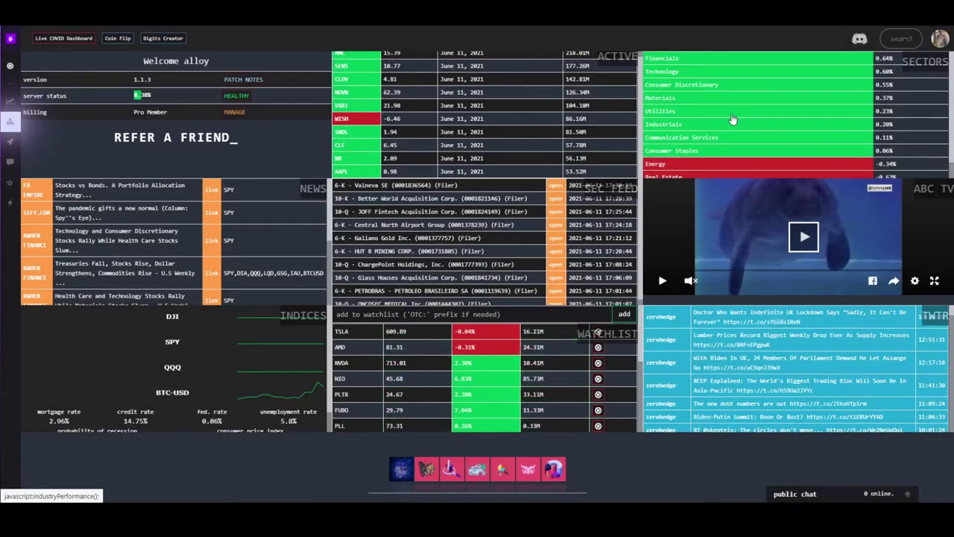
# Step: Examine the Industry Clusters chart of sector performance and close it
pyautogui.click(723, 124)
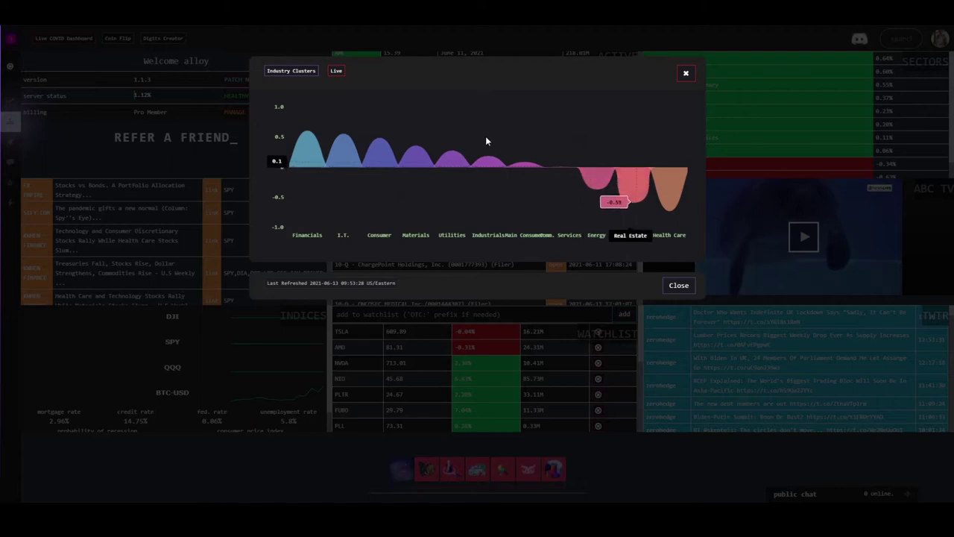
pyautogui.click(679, 285)
pyautogui.moveTo(646, 186)
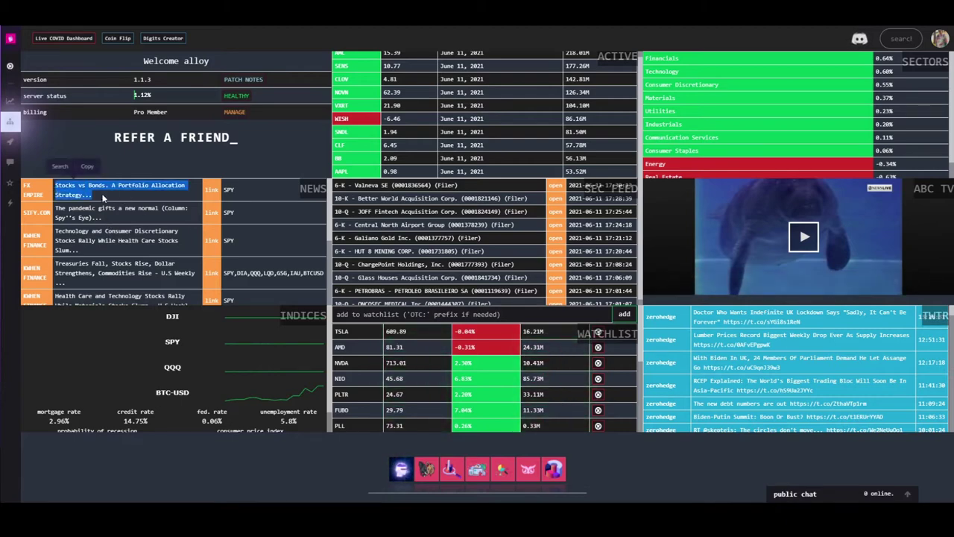
# Step: Browse the SPY news headlines, visit the SIFY.COM source site, and return to the dashboard
pyautogui.scroll(-5, 108, 194)
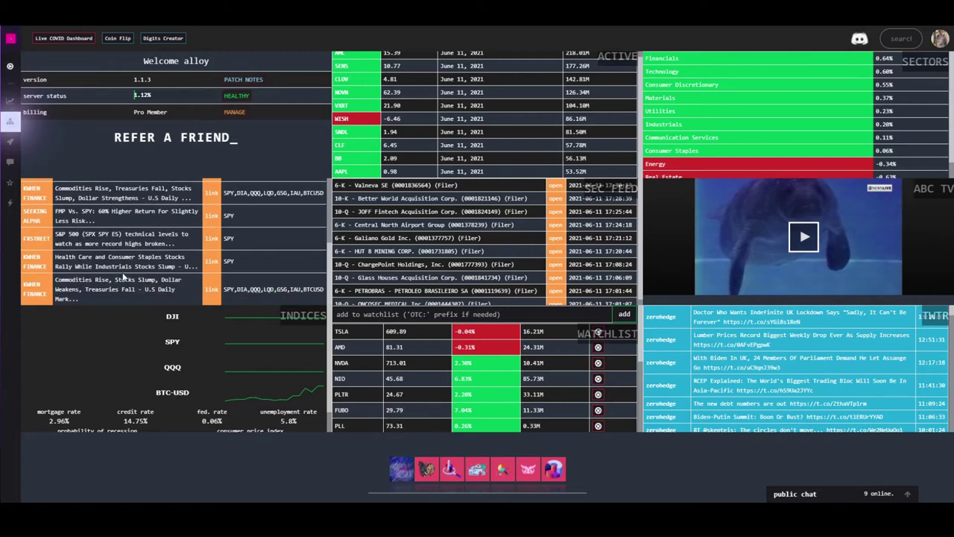
pyautogui.scroll(-5, 122, 272)
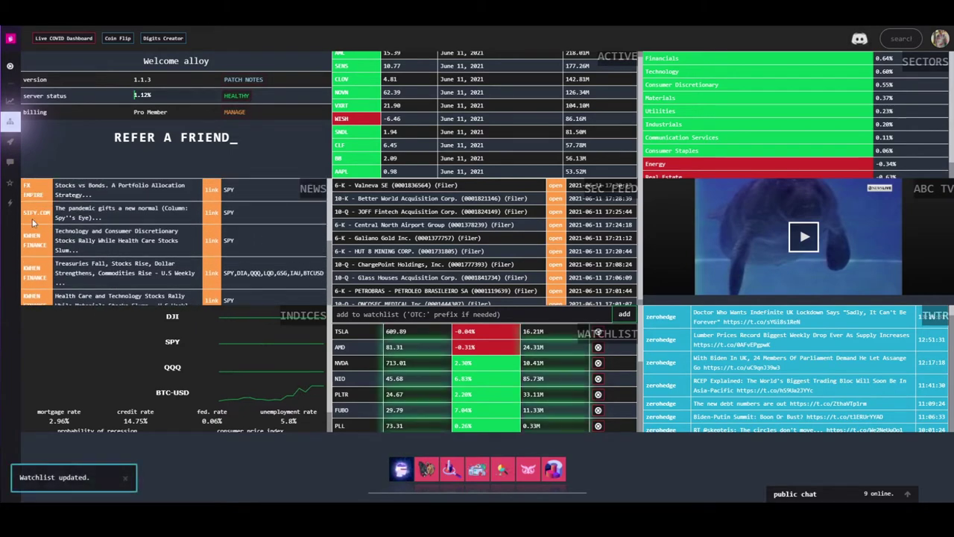
pyautogui.doubleClick(23, 214)
pyautogui.rightClick(26, 213)
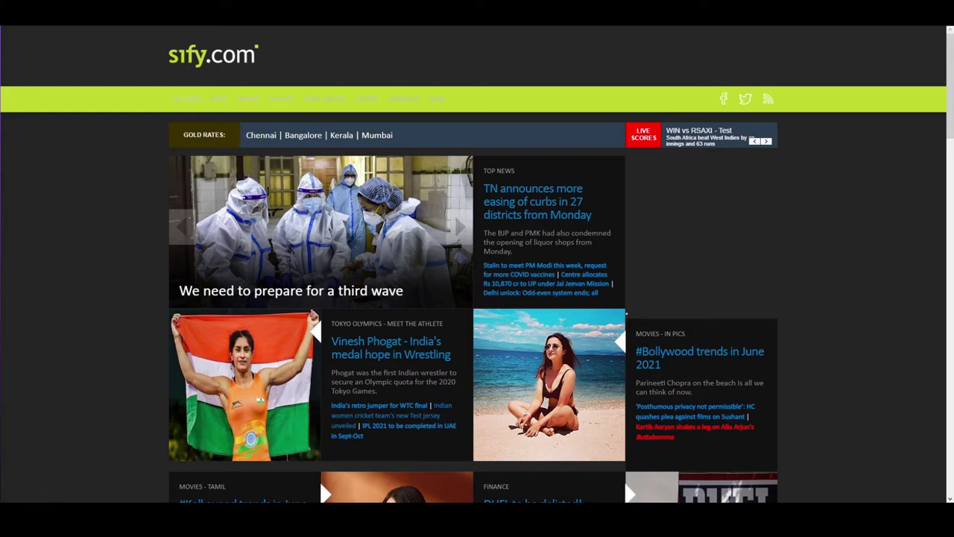
pyautogui.hotkey('ctrl', 'w')
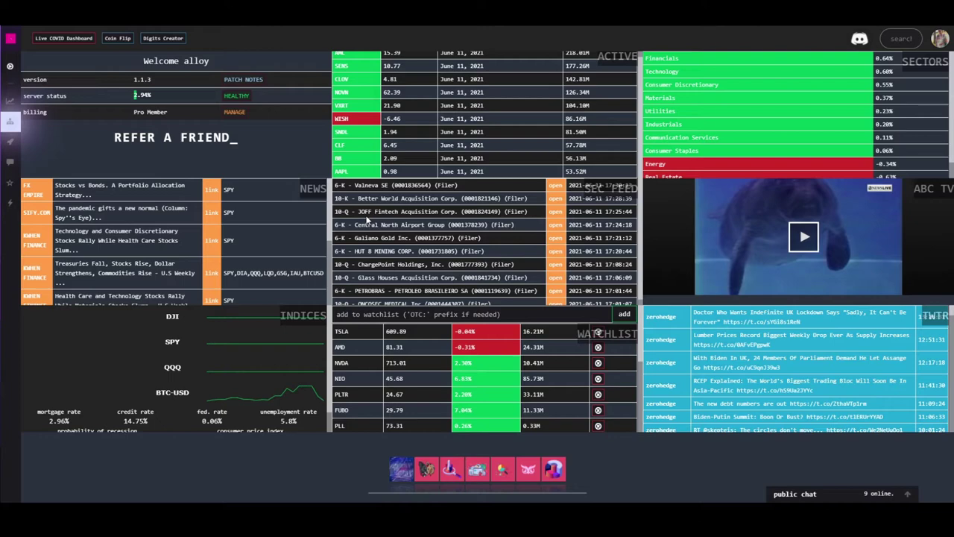
# Step: Review the company names in the SEC filings feed, highlighting Better World Acquisition Corp
pyautogui.moveTo(358, 199); pyautogui.dragTo(456, 199)
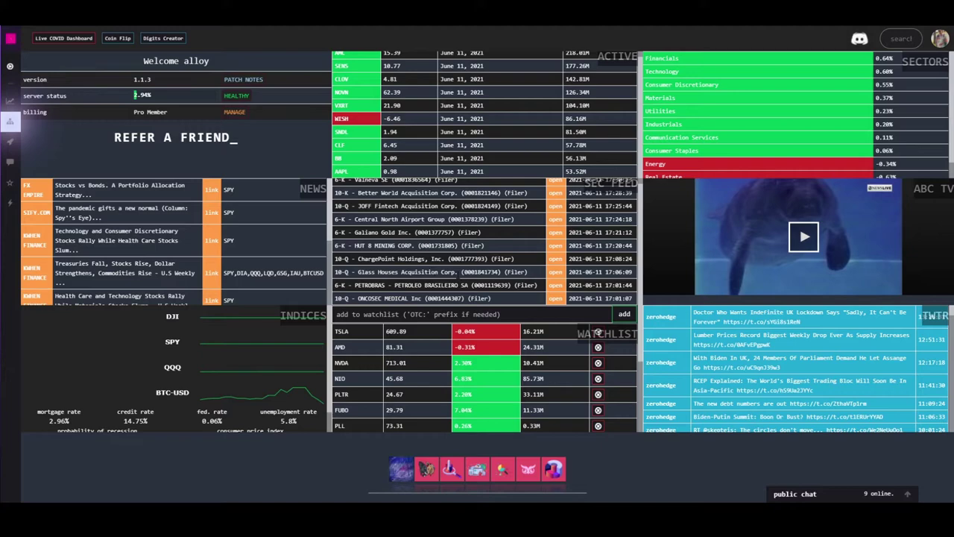
pyautogui.moveTo(459, 272); pyautogui.dragTo(355, 272)
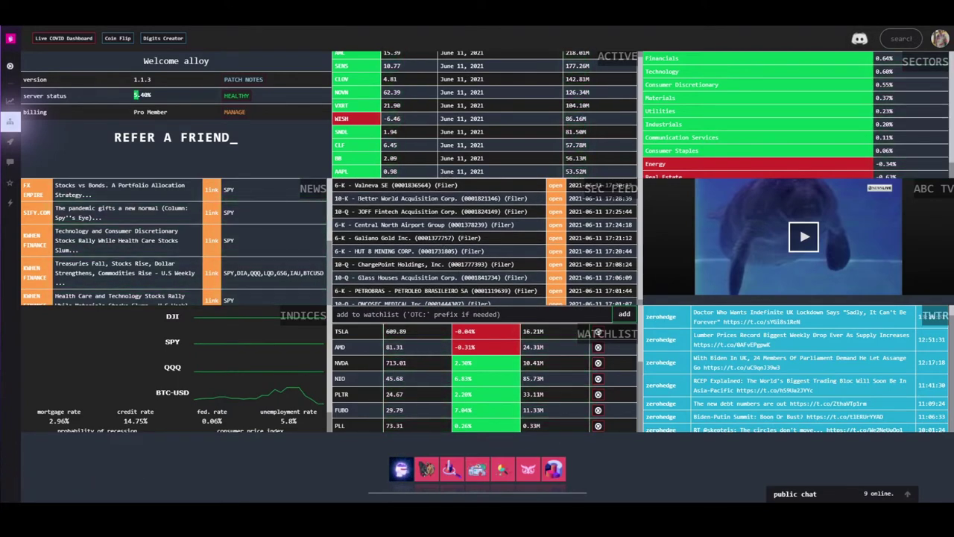
pyautogui.moveTo(358, 199); pyautogui.dragTo(457, 198)
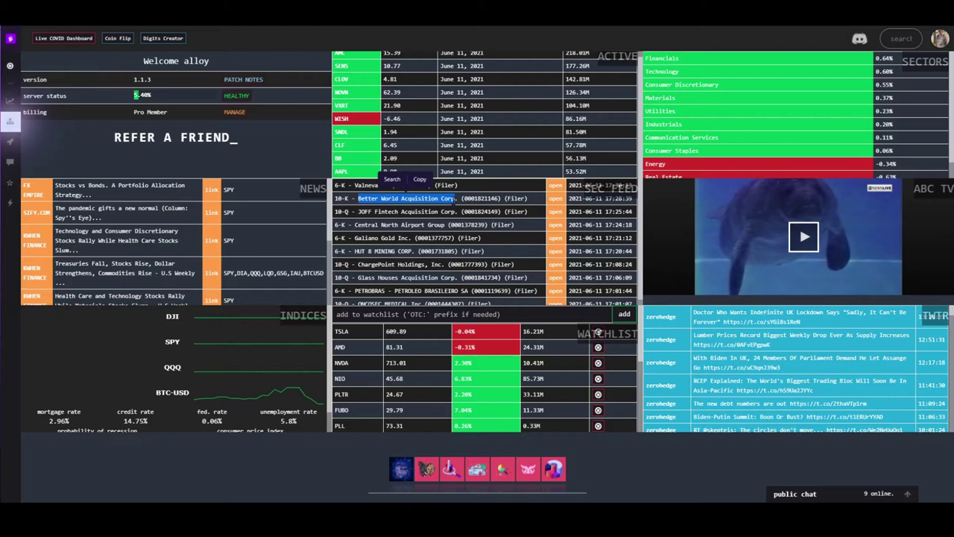
pyautogui.click(360, 199)
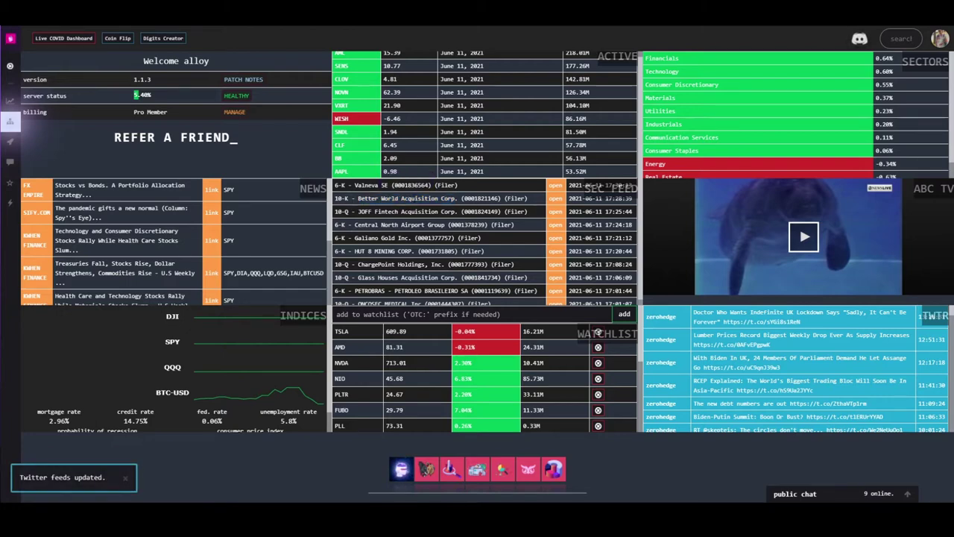
# Step: Play the ABC TV live stream and toggle its sound
pyautogui.moveTo(815, 239)
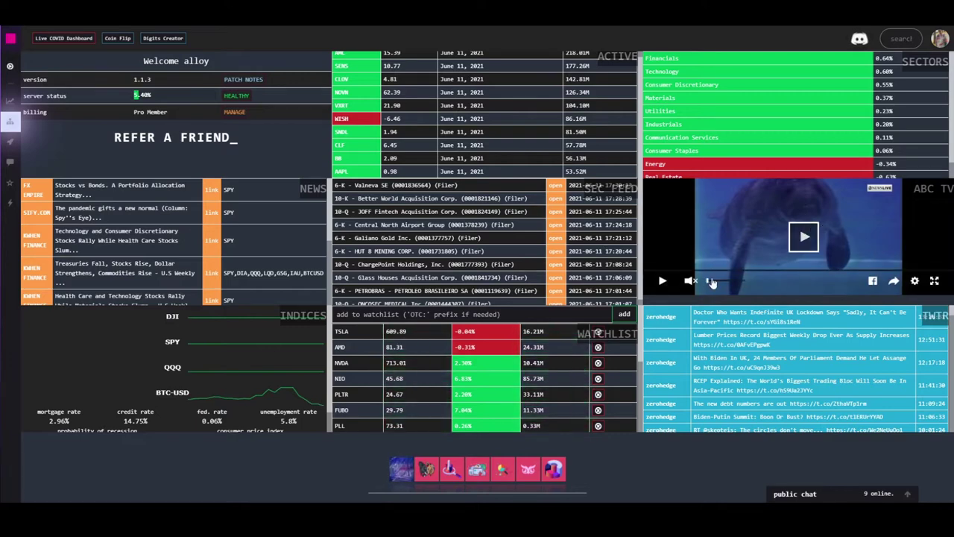
pyautogui.click(805, 237)
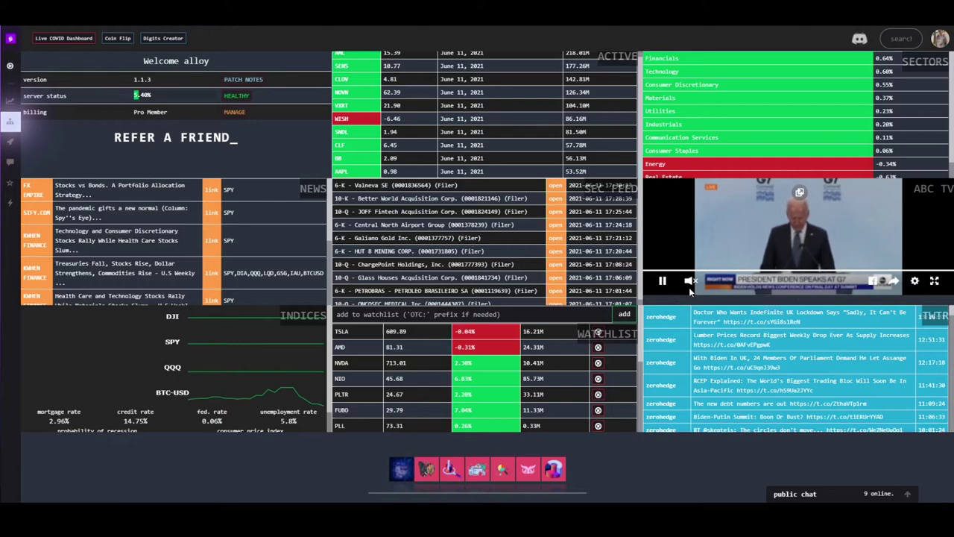
pyautogui.click(690, 284)
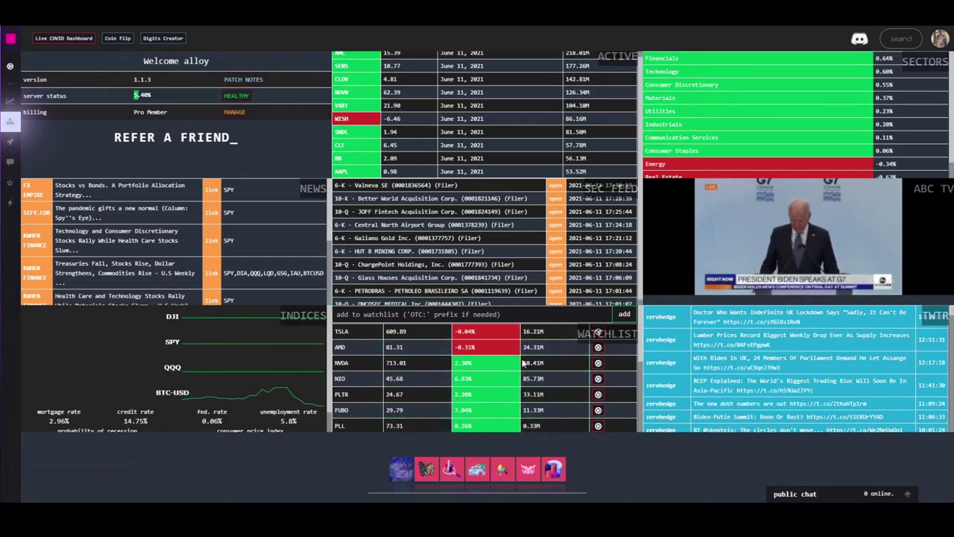
# Step: Examine the economic indicators below the index charts, including the probability of recession and the consumer price index
pyautogui.scroll(-1, 277, 351)
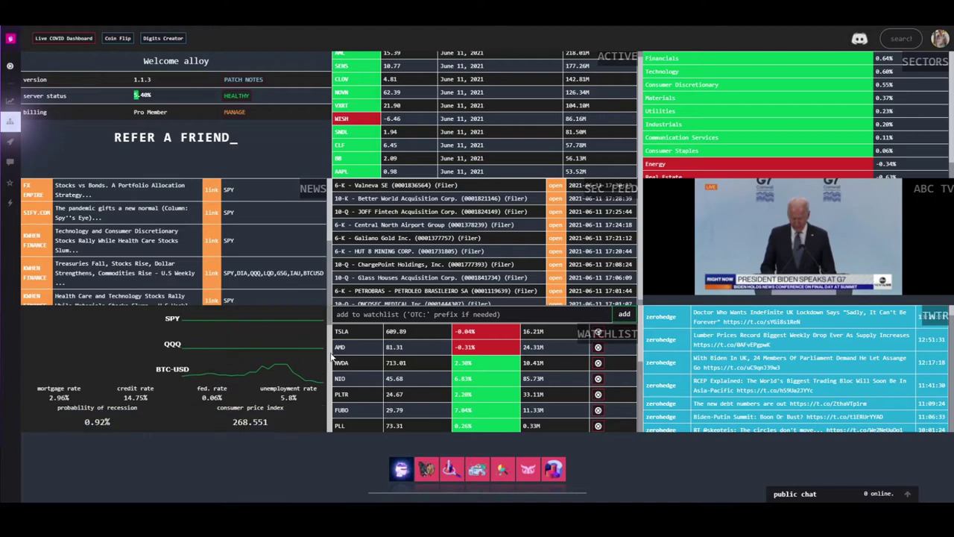
pyautogui.scroll(1, 298, 350)
pyautogui.scroll(-1, 224, 365)
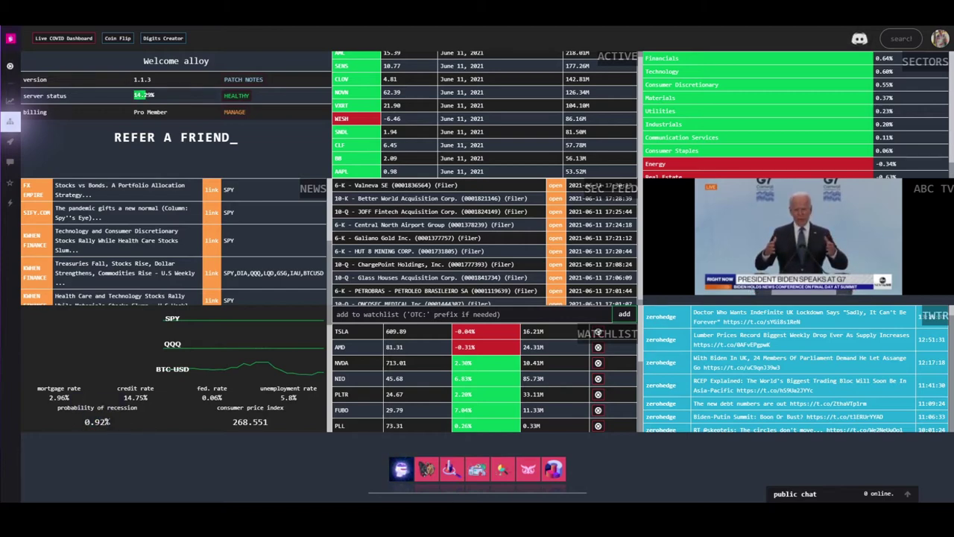
pyautogui.moveTo(56, 408); pyautogui.dragTo(125, 408)
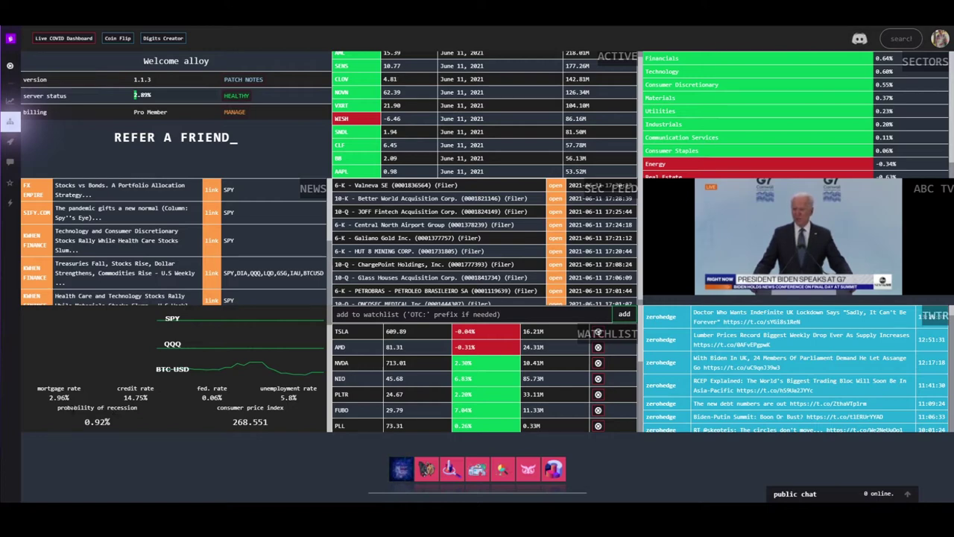
pyautogui.moveTo(216, 415); pyautogui.dragTo(285, 409)
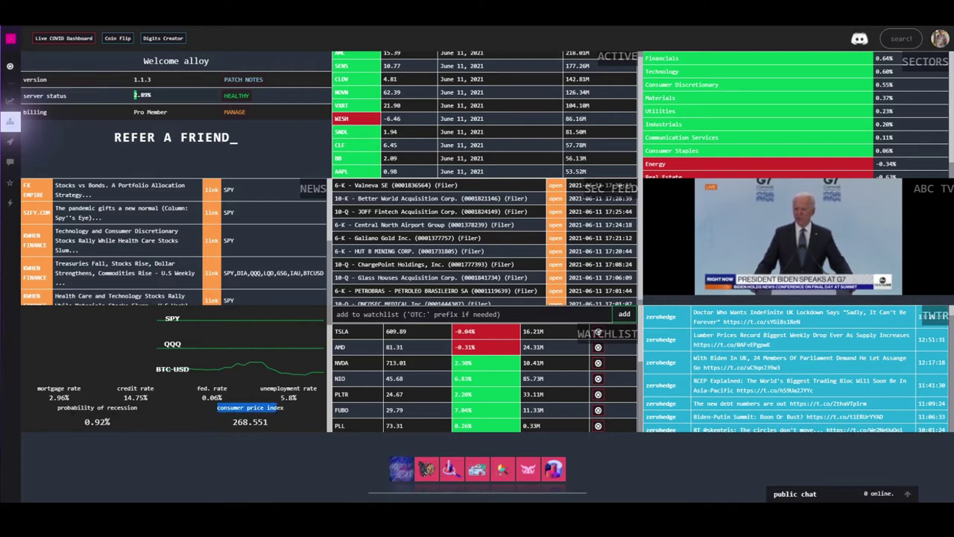
pyautogui.click(236, 422)
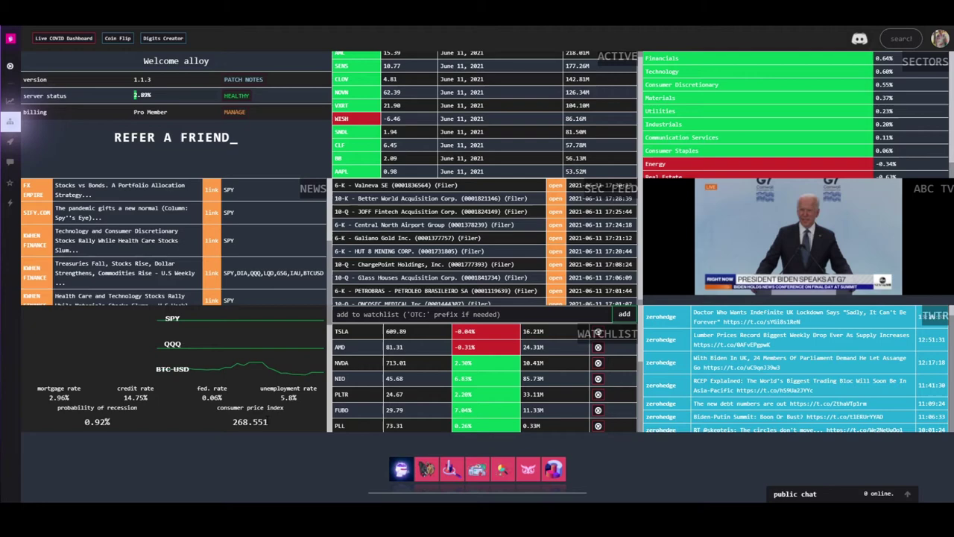
pyautogui.moveTo(219, 422); pyautogui.dragTo(273, 422)
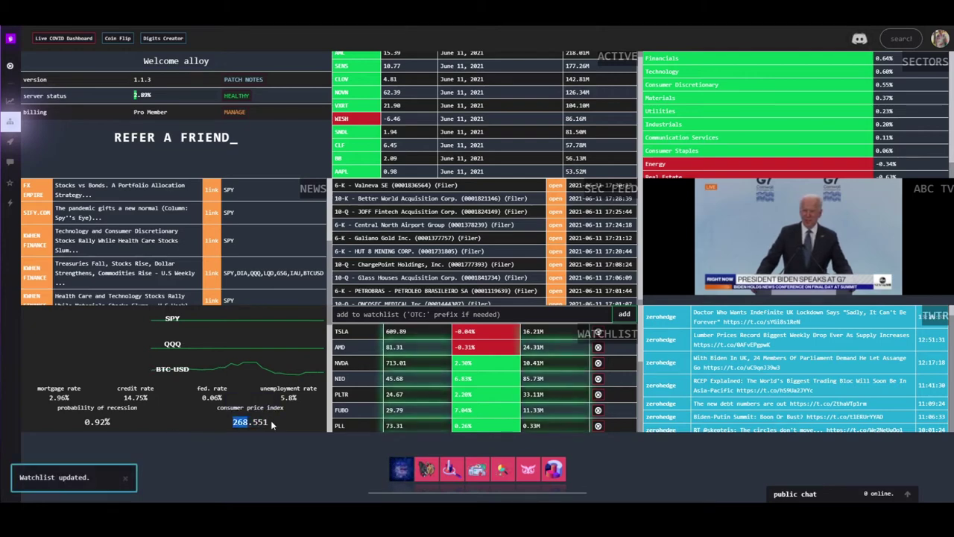
# Step: Look through the stocks listed in the watchlist
pyautogui.click(505, 359)
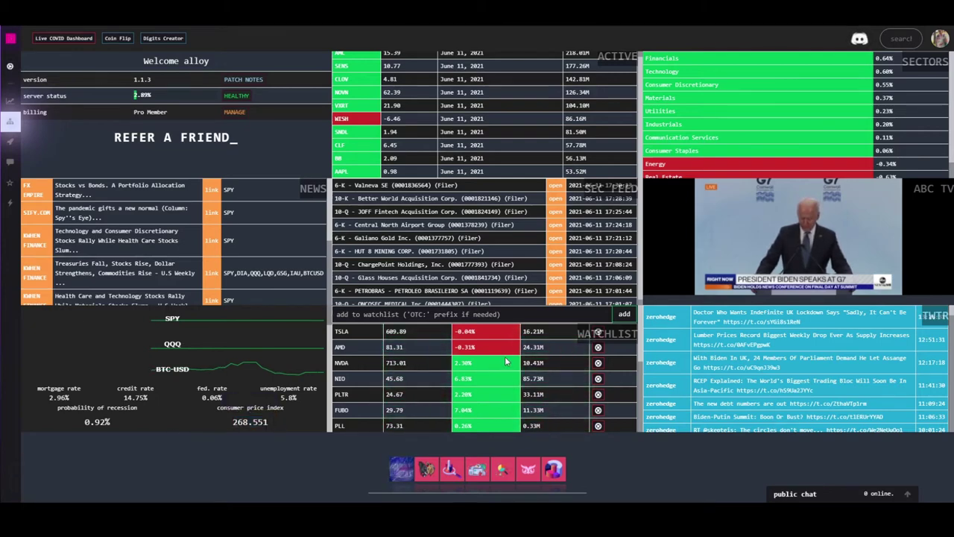
pyautogui.click(339, 316)
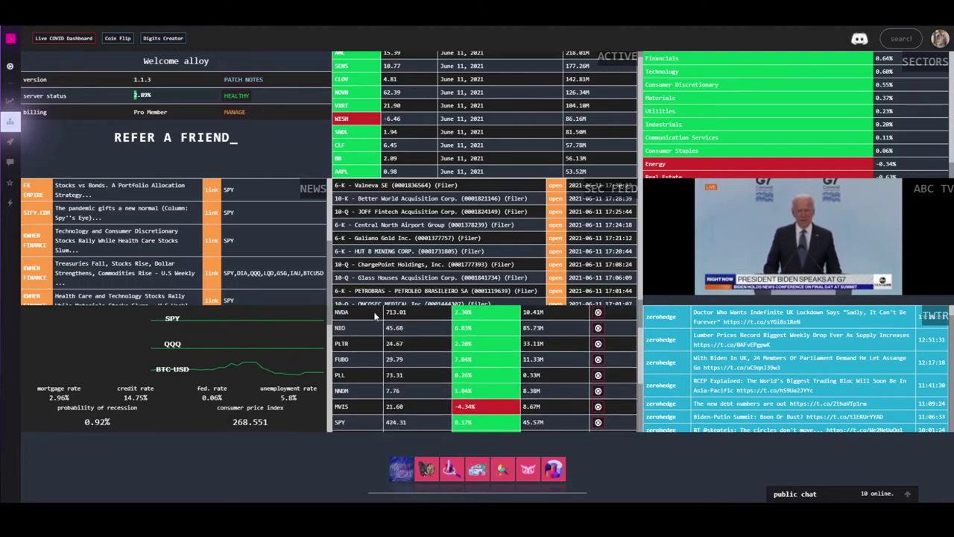
pyautogui.scroll(-3, 372, 373)
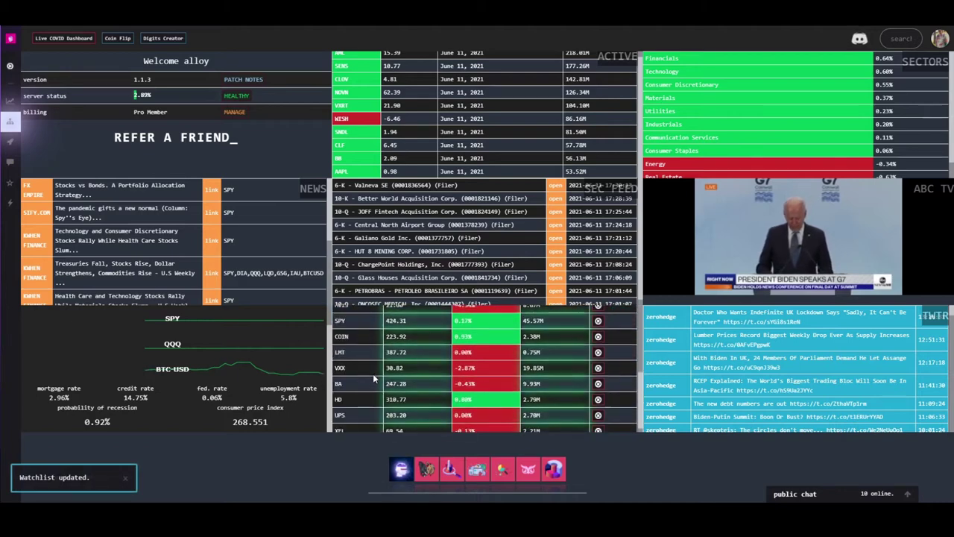
# Step: Add SNDL:NASDAQ to the watchlist and check its entry at the end of the list
pyautogui.scroll(3, 366, 385)
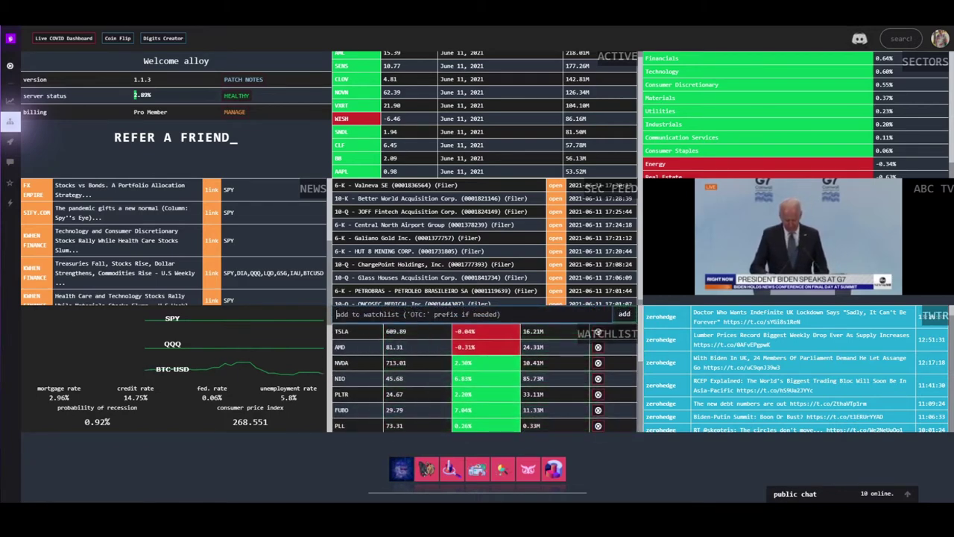
pyautogui.write('SNDL')
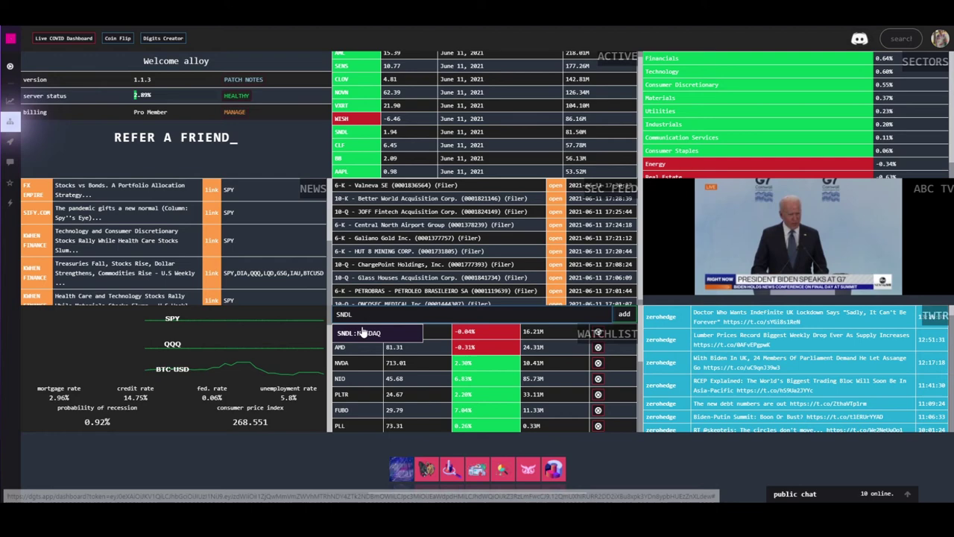
pyautogui.click(364, 331)
pyautogui.click(624, 314)
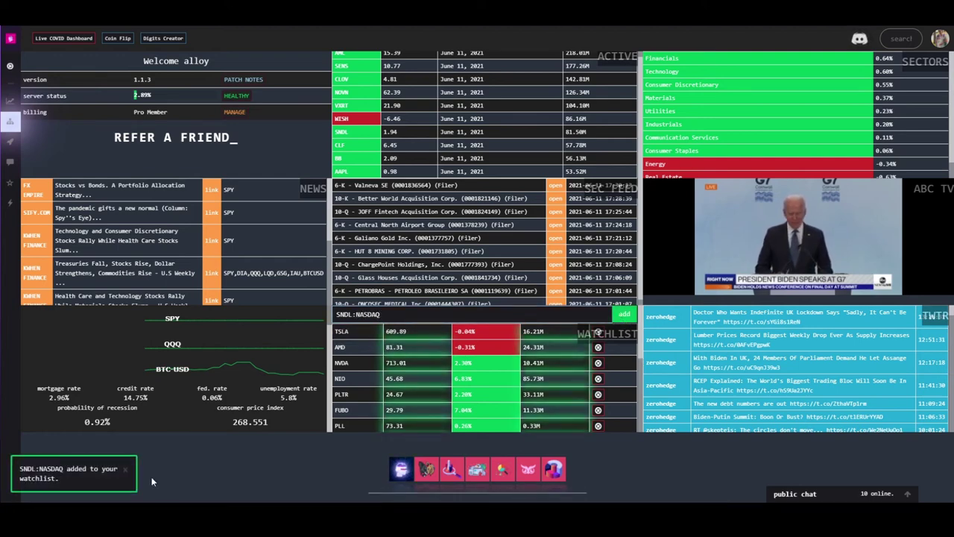
pyautogui.scroll(-5, 353, 402)
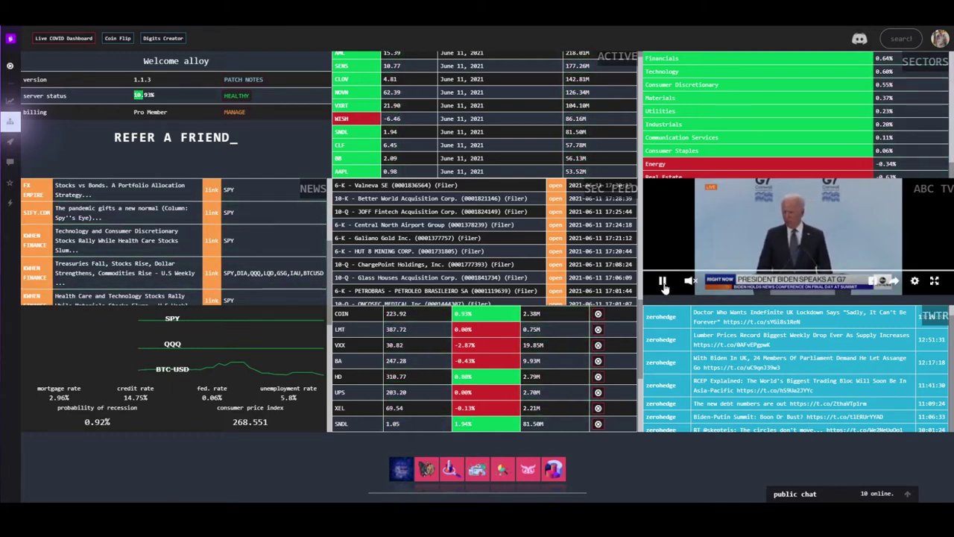
# Step: Pause the ABC TV live stream and look through the posts in the Twitter feed
pyautogui.click(671, 289)
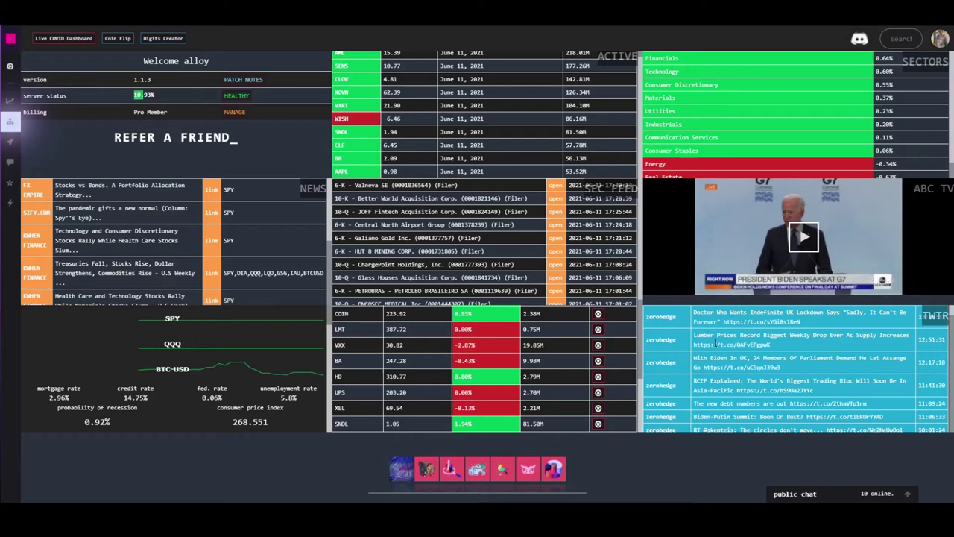
pyautogui.click(661, 319)
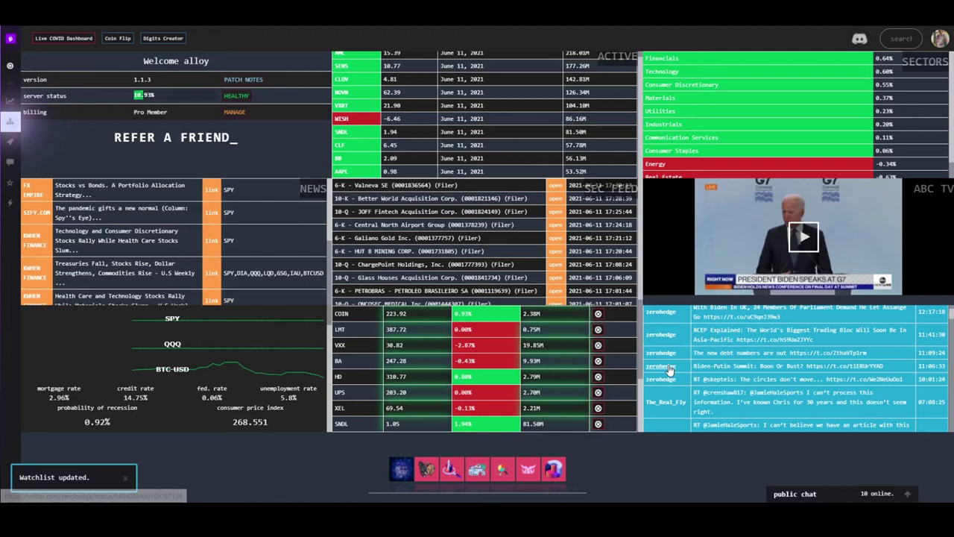
pyautogui.scroll(2, 760, 366)
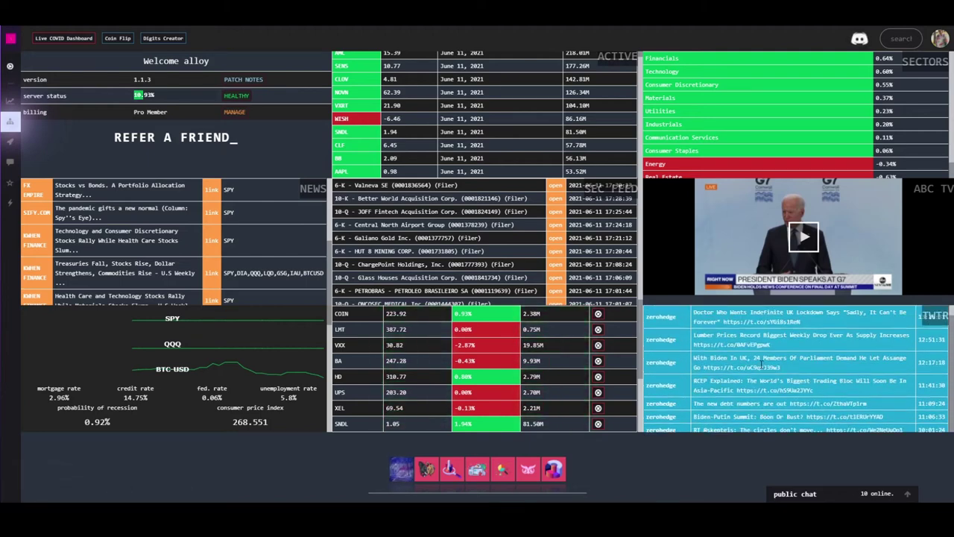
pyautogui.scroll(-10, 756, 367)
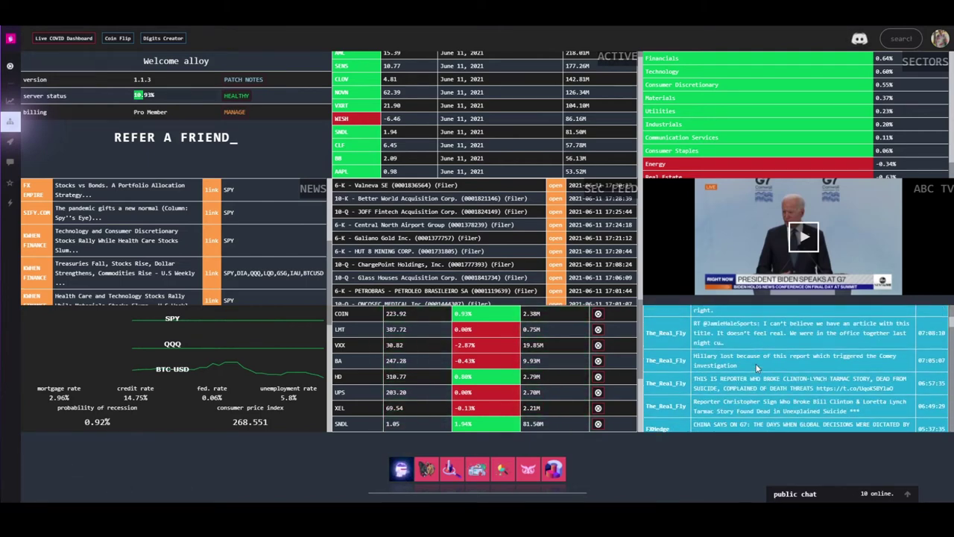
pyautogui.scroll(-4, 752, 370)
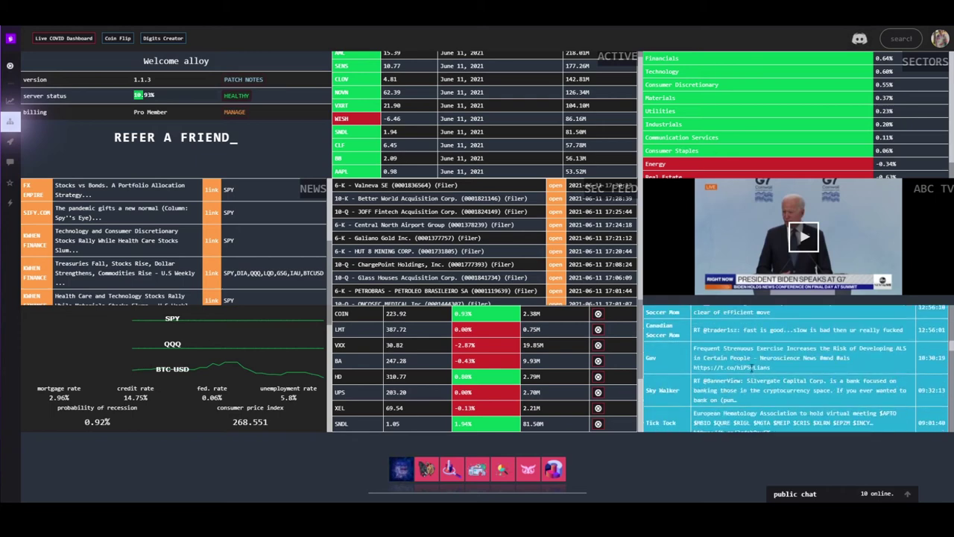
pyautogui.scroll(-5, 671, 388)
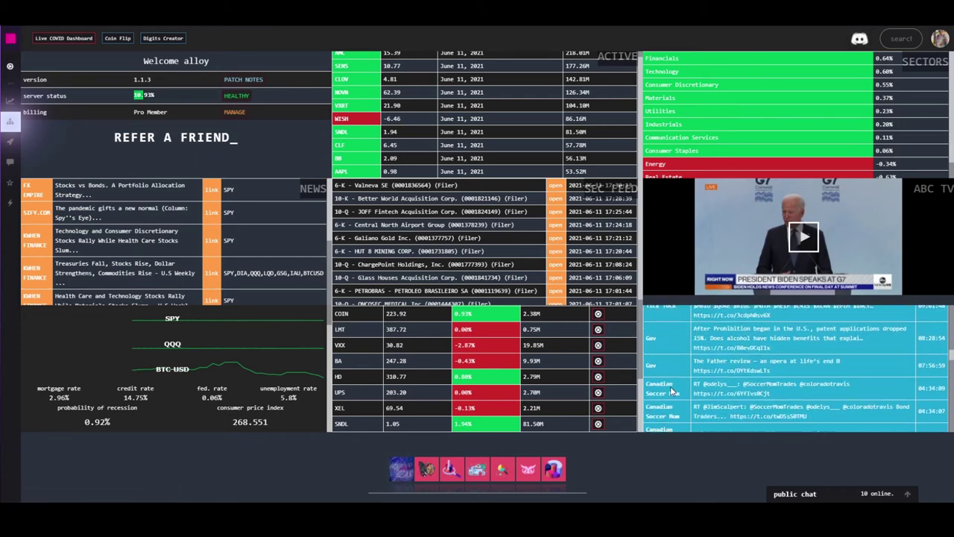
pyautogui.scroll(-8, 682, 384)
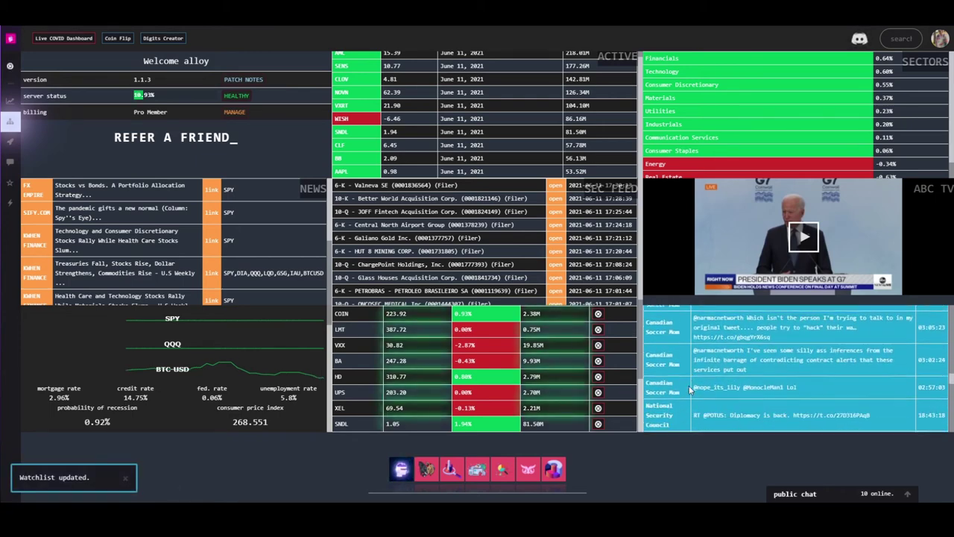
pyautogui.scroll(12, 685, 388)
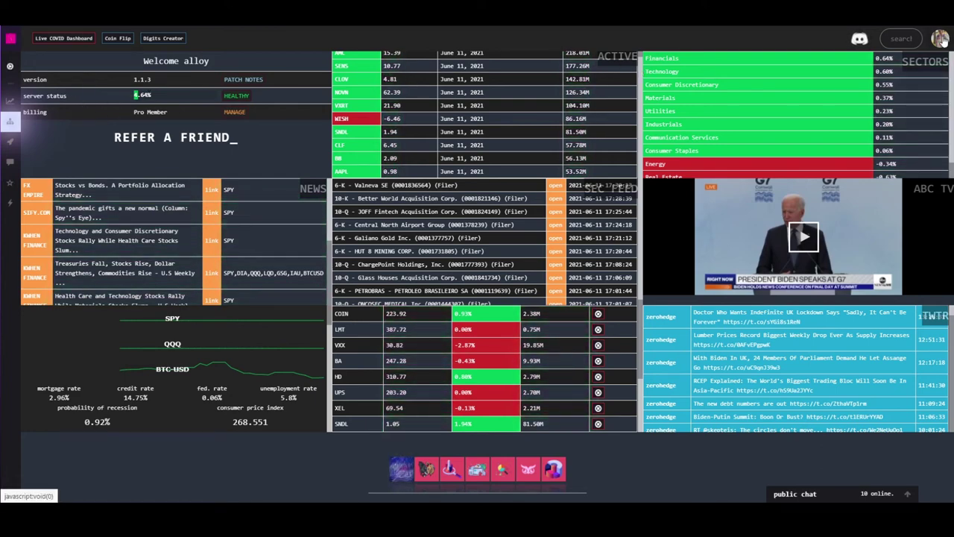
# Step: Open the account settings, examine the sound, alert, chat and theme options, and close them without saving
pyautogui.click(942, 40)
pyautogui.click(895, 123)
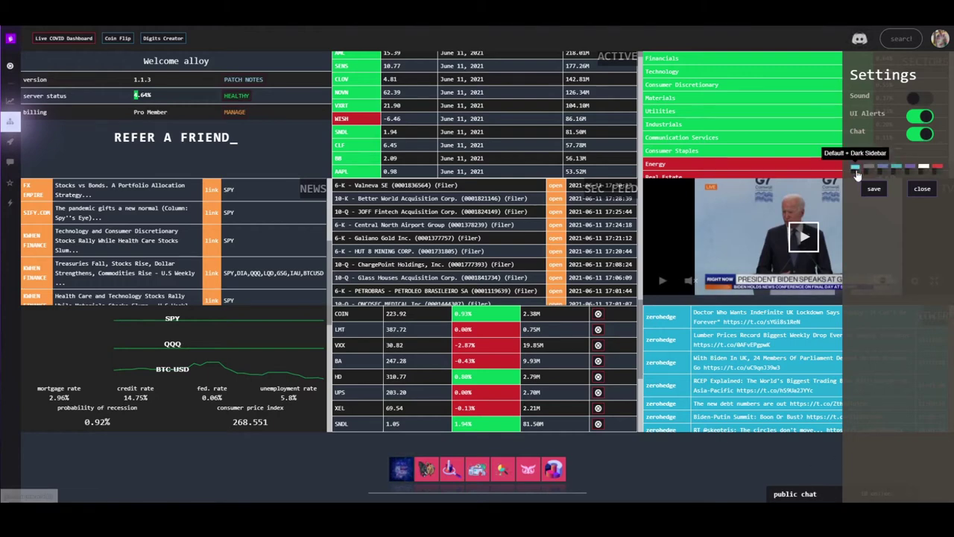
pyautogui.click(921, 188)
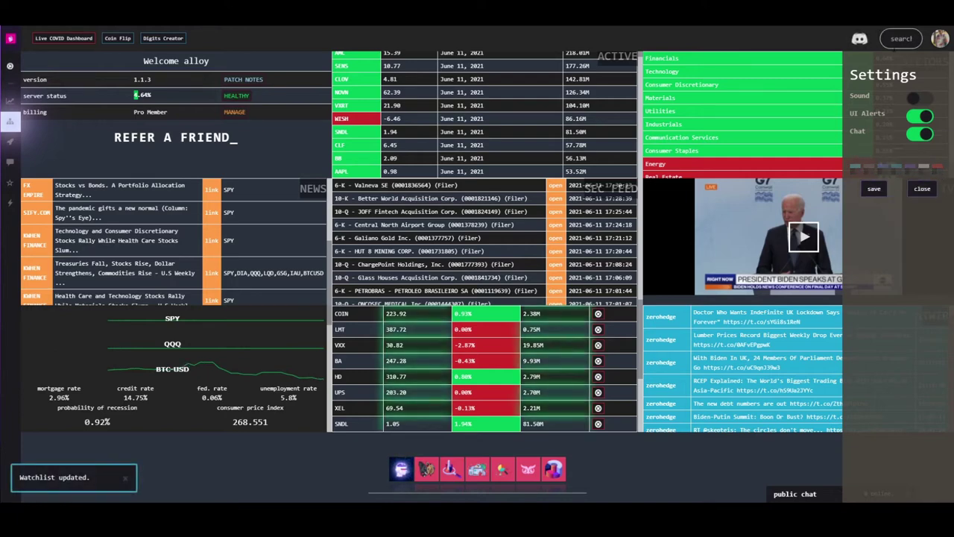
pyautogui.click(922, 190)
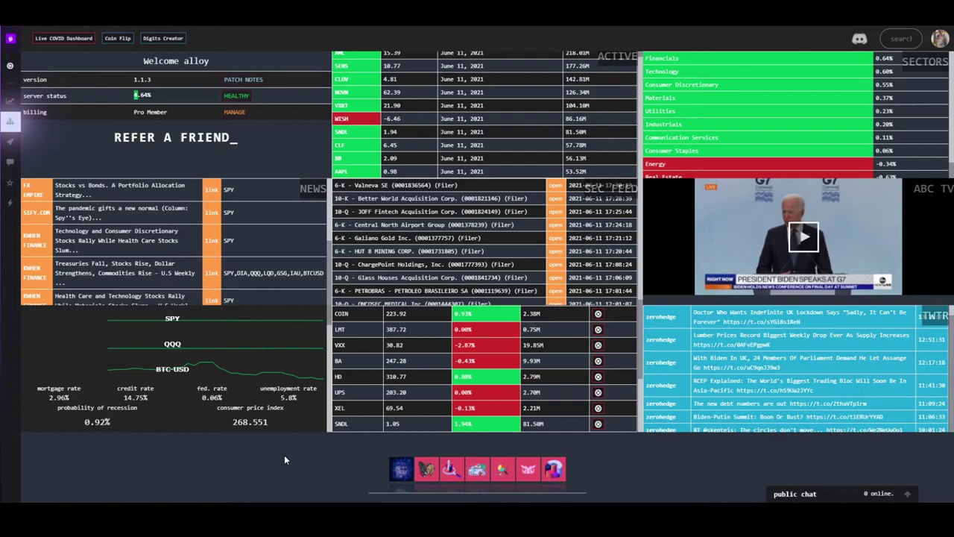
# Step: Open the uploaded files library and look through the stored images, PDFs and other files
pyautogui.click(555, 466)
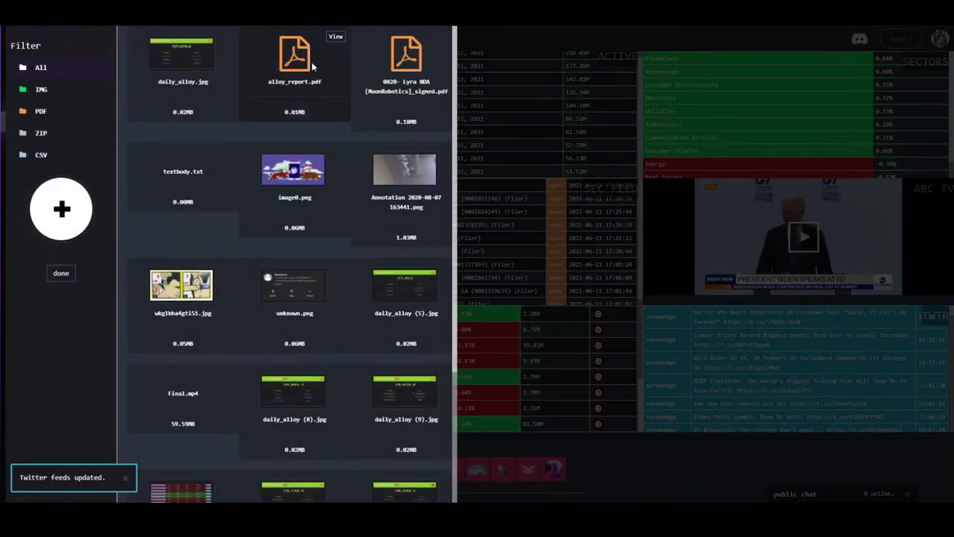
pyautogui.scroll(-3, 381, 222)
pyautogui.scroll(3, 343, 302)
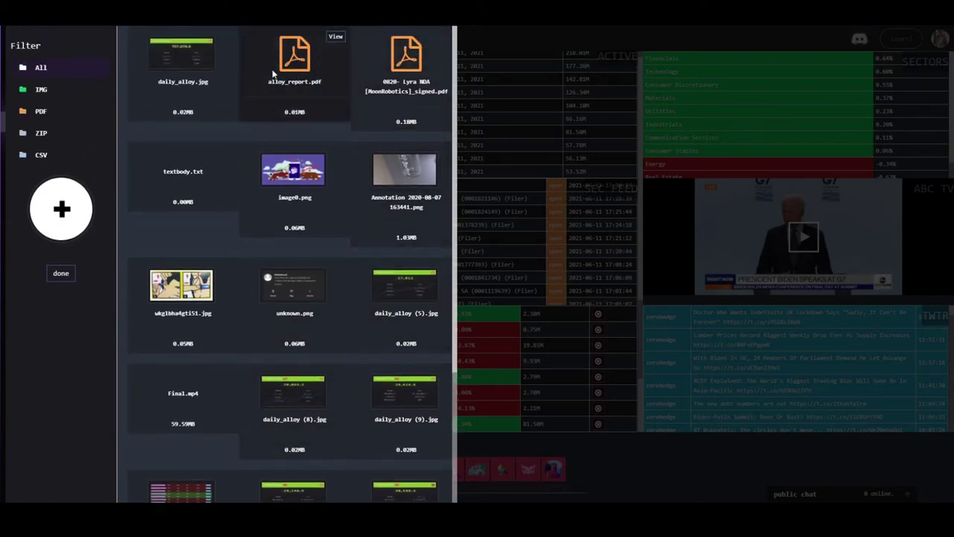
pyautogui.moveTo(272, 38)
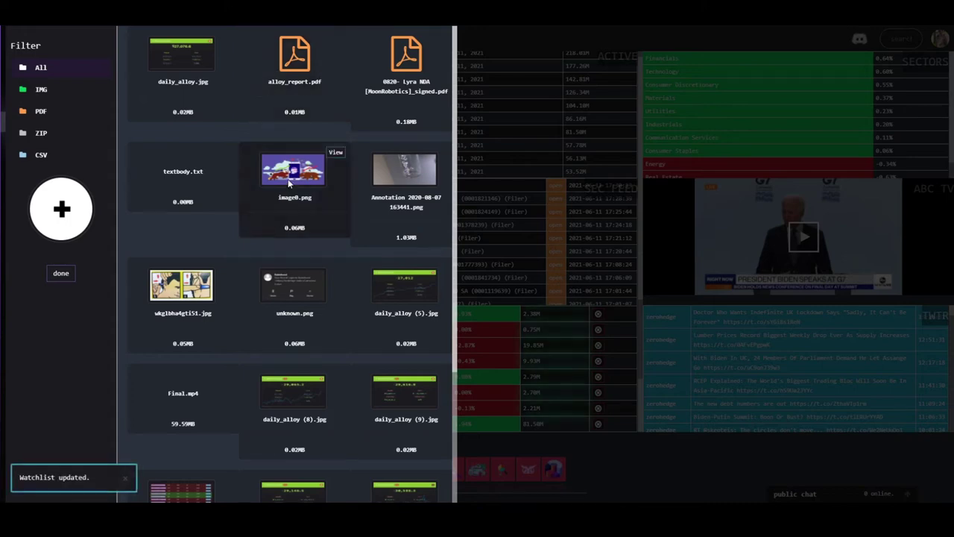
pyautogui.scroll(-5, 287, 179)
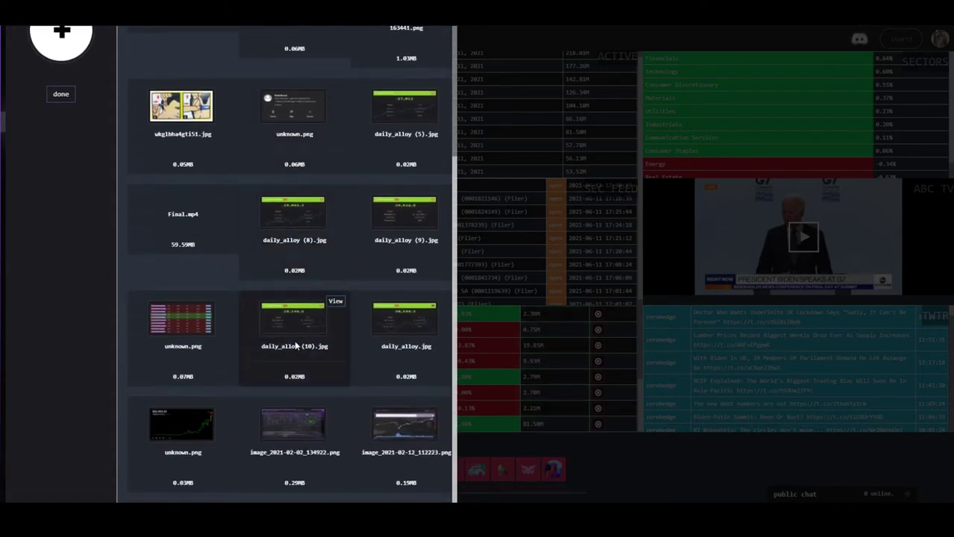
pyautogui.moveTo(405, 331)
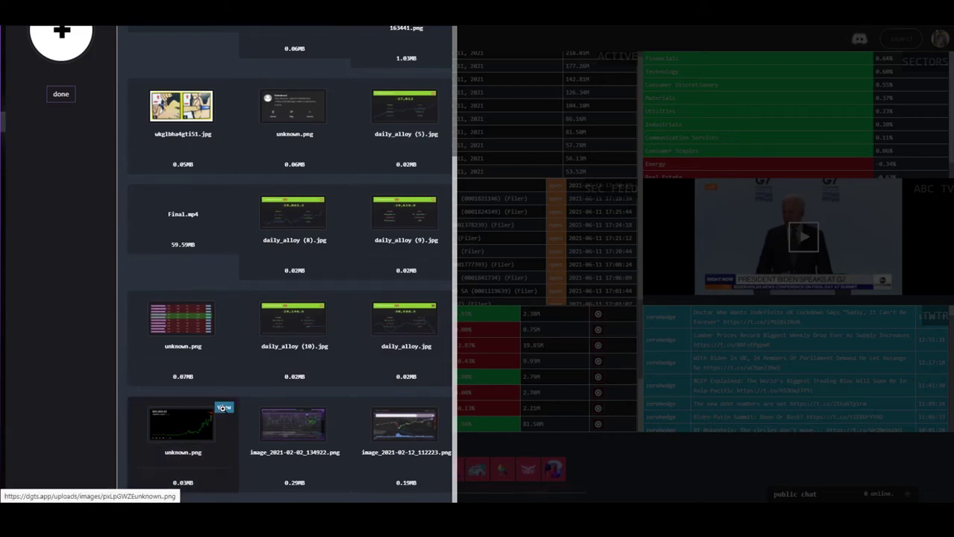
# Step: View the 0.03MB unknown.png price chart image, return to the stored files and close the library
pyautogui.click(223, 408)
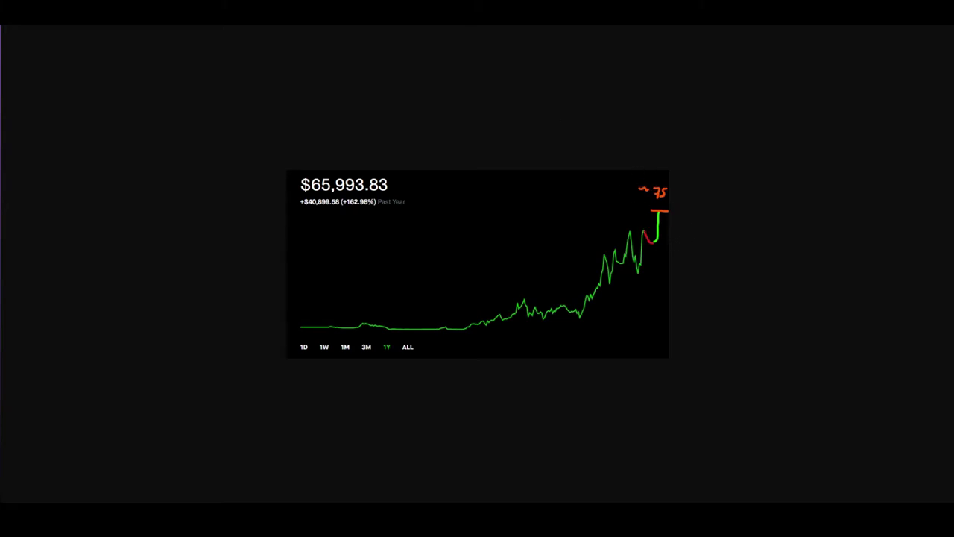
pyautogui.click(257, 357)
pyautogui.scroll(5, 255, 354)
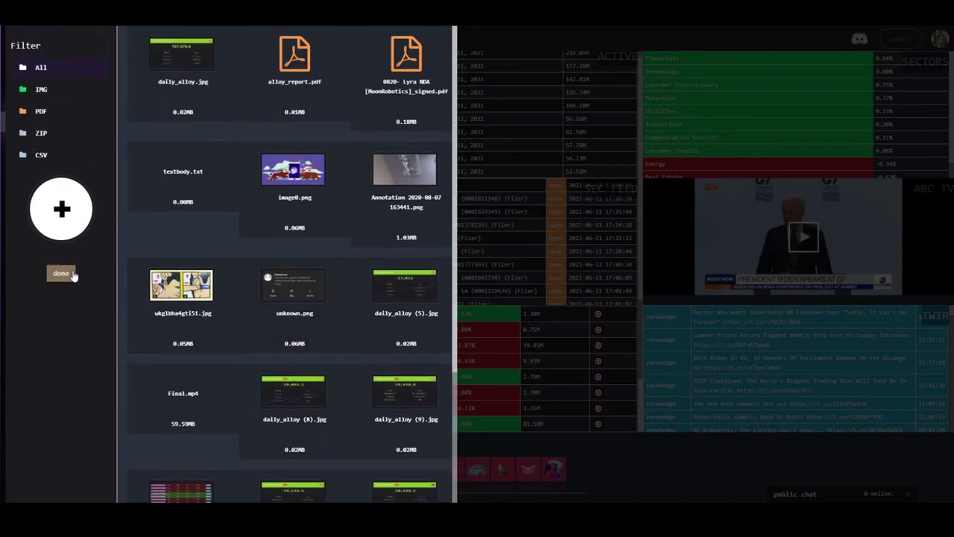
pyautogui.click(61, 274)
# Step: Reopen the files library, filter it by IMG, PDF, ZIP and CSV in turn, and close it
pyautogui.click(553, 468)
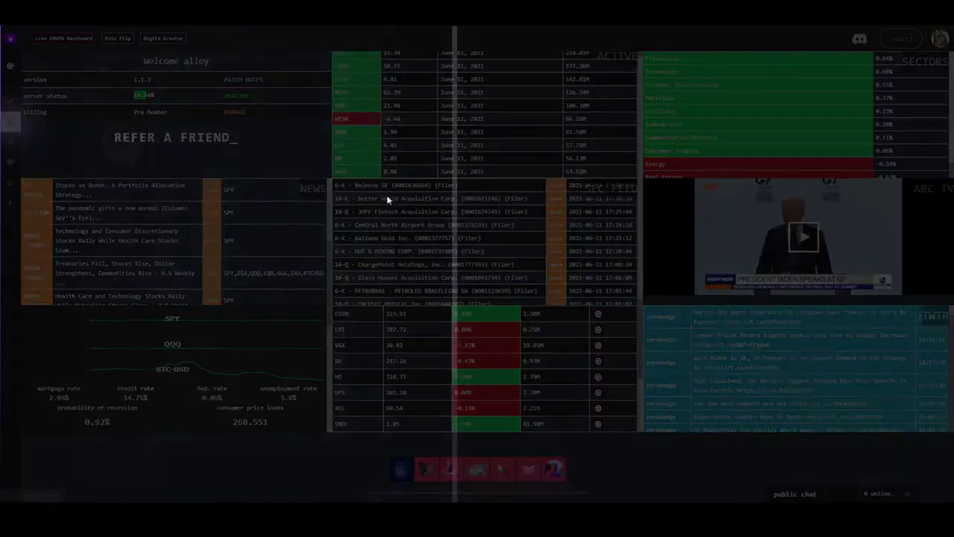
pyautogui.click(44, 89)
pyautogui.click(58, 113)
pyautogui.click(55, 132)
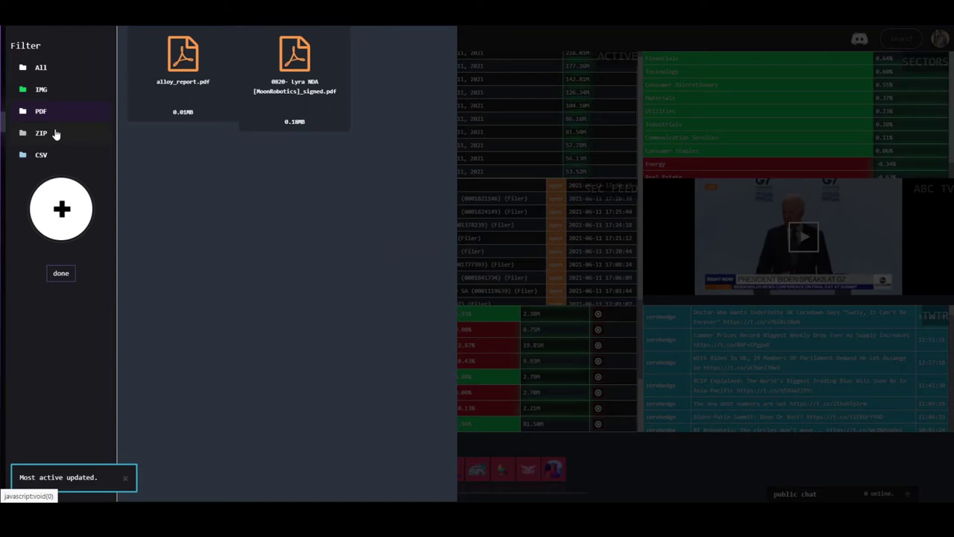
pyautogui.click(55, 154)
pyautogui.click(61, 273)
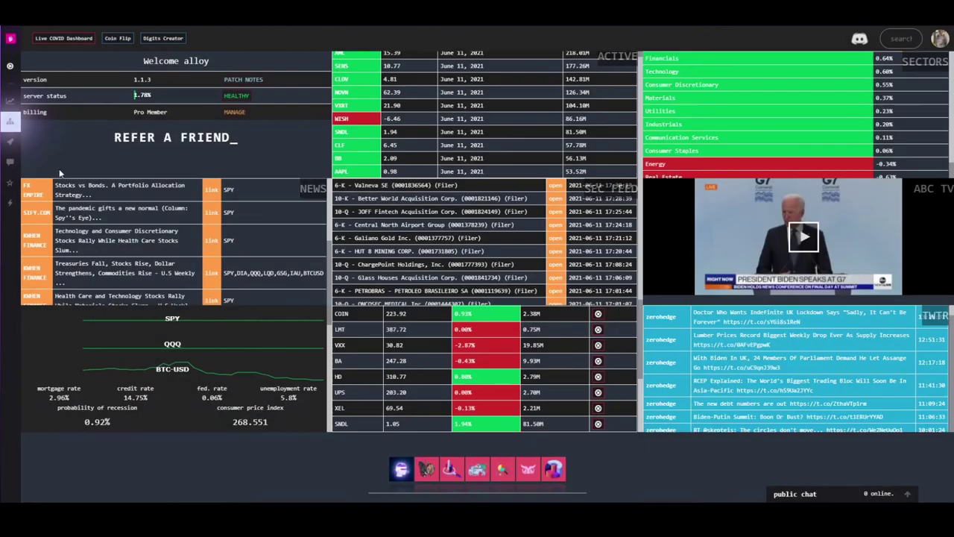
# Step: View the Crowd Wisdom and Movement Predictor tools, closing each one without running a search
pyautogui.click(527, 470)
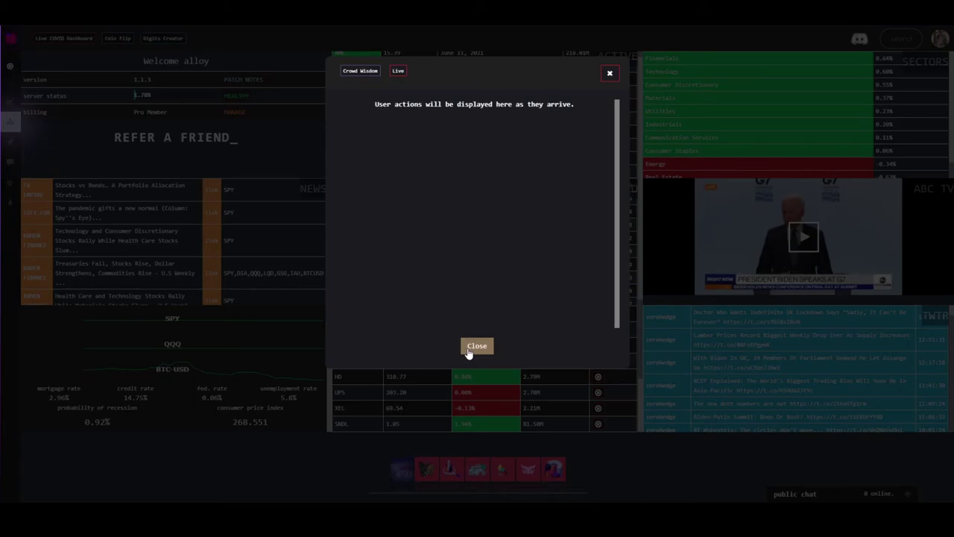
pyautogui.click(476, 346)
pyautogui.click(401, 469)
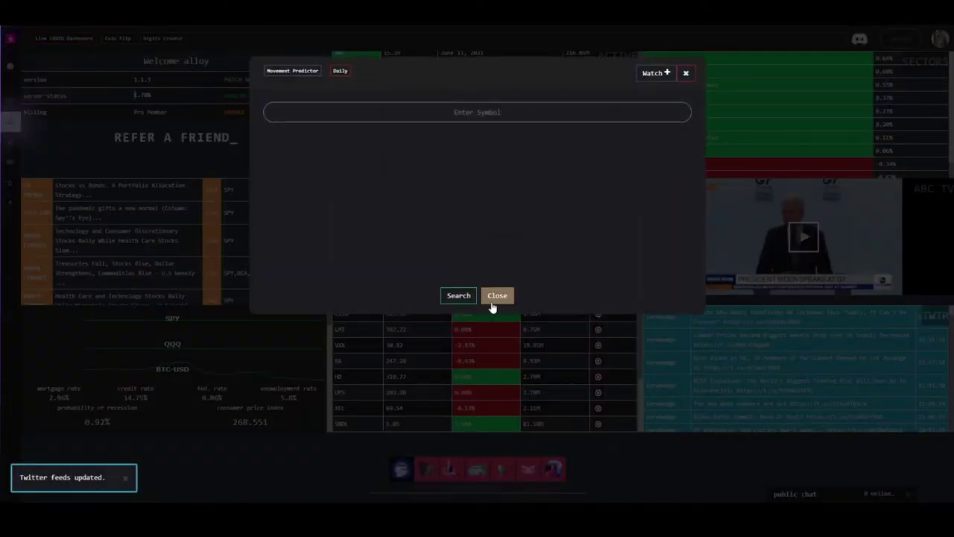
pyautogui.click(499, 297)
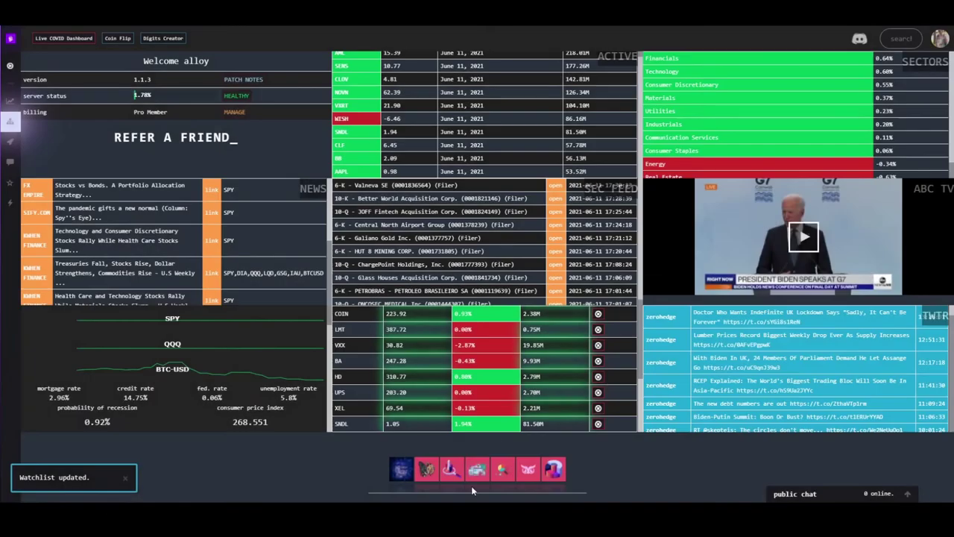
# Step: Run an Insider Detection search for BB:NYSE
pyautogui.click(477, 470)
pyautogui.click(477, 111)
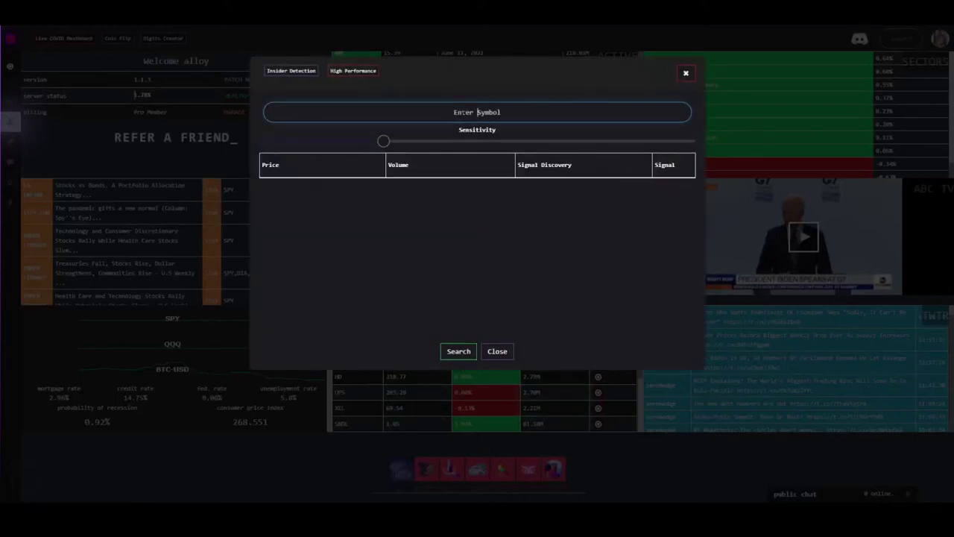
pyautogui.write('BB')
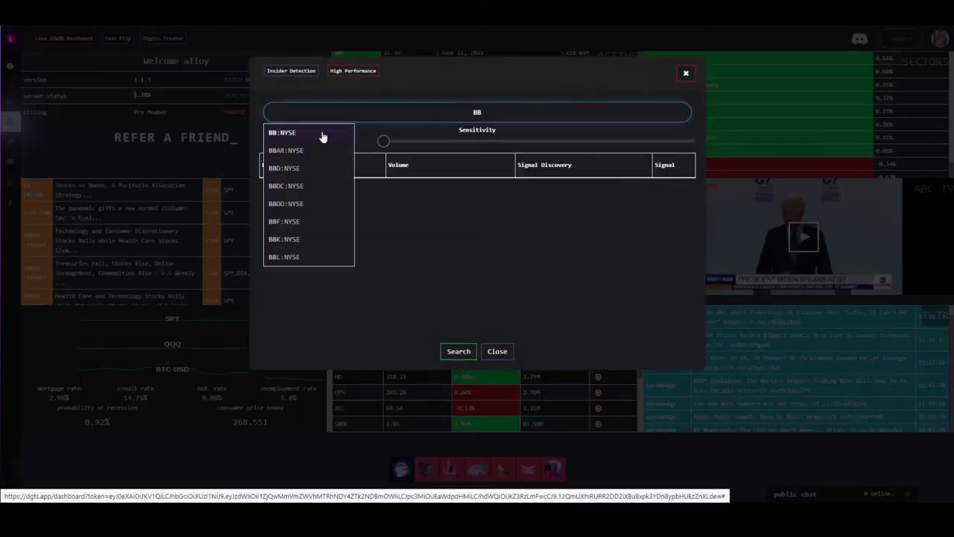
pyautogui.click(321, 134)
pyautogui.click(458, 352)
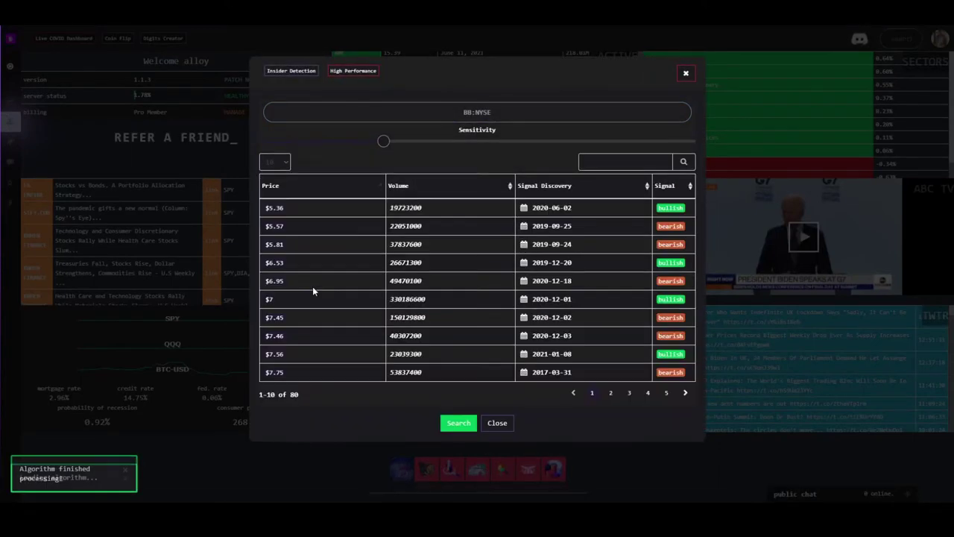
# Step: Sort the BB:NYSE signals by discovery date with the newest first, review the recent bearish and bullish entries, and close Insider Detection
pyautogui.click(563, 188)
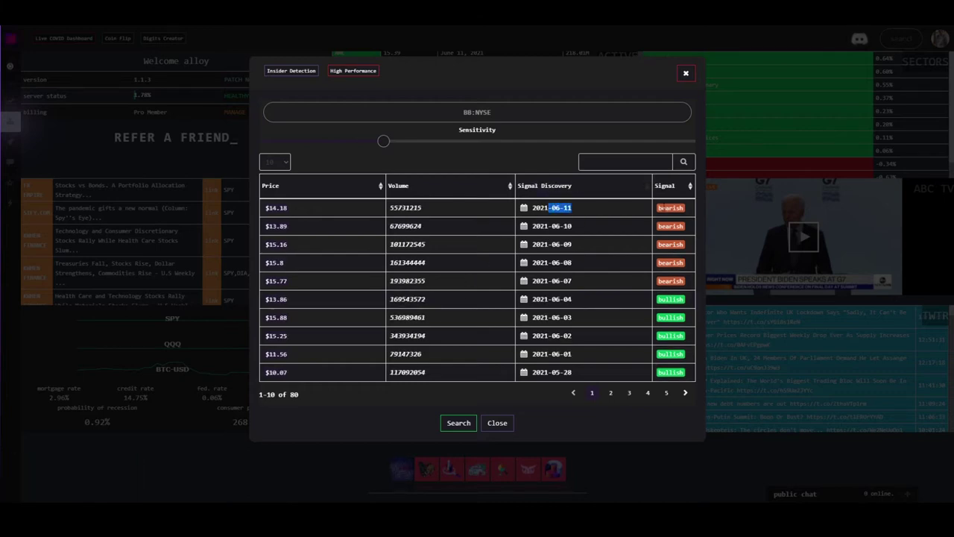
pyautogui.click(688, 282)
pyautogui.moveTo(685, 282); pyautogui.dragTo(611, 243)
pyautogui.click(643, 287)
pyautogui.click(494, 416)
pyautogui.click(499, 425)
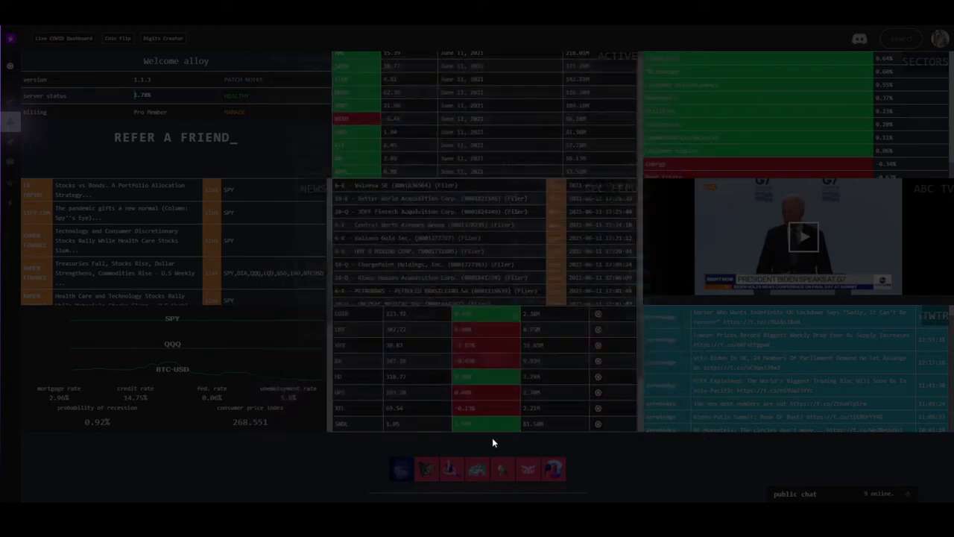
# Step: Run an Options Calculator search for BB:NYSE calls and puts with dates from 08-06-2021 to 19-06-2021
pyautogui.click(452, 465)
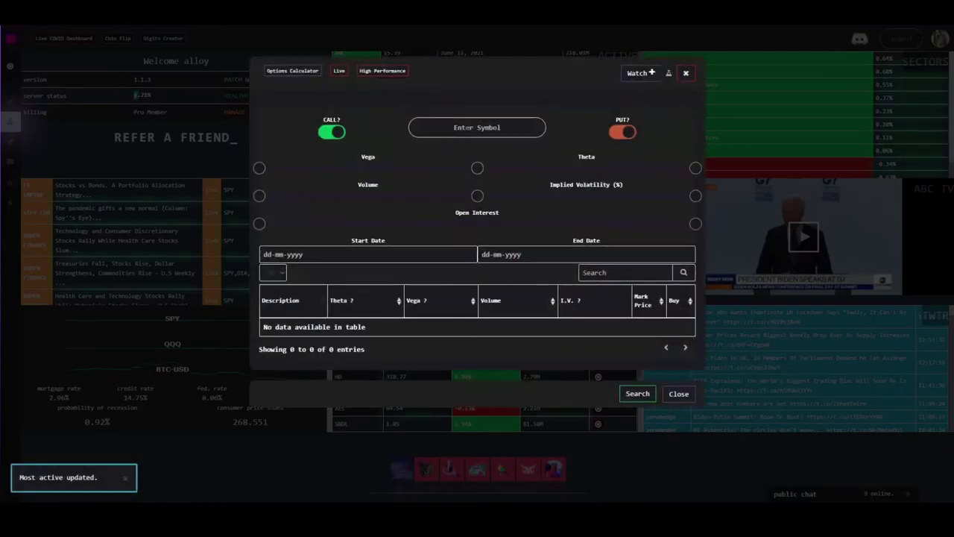
pyautogui.write('BB')
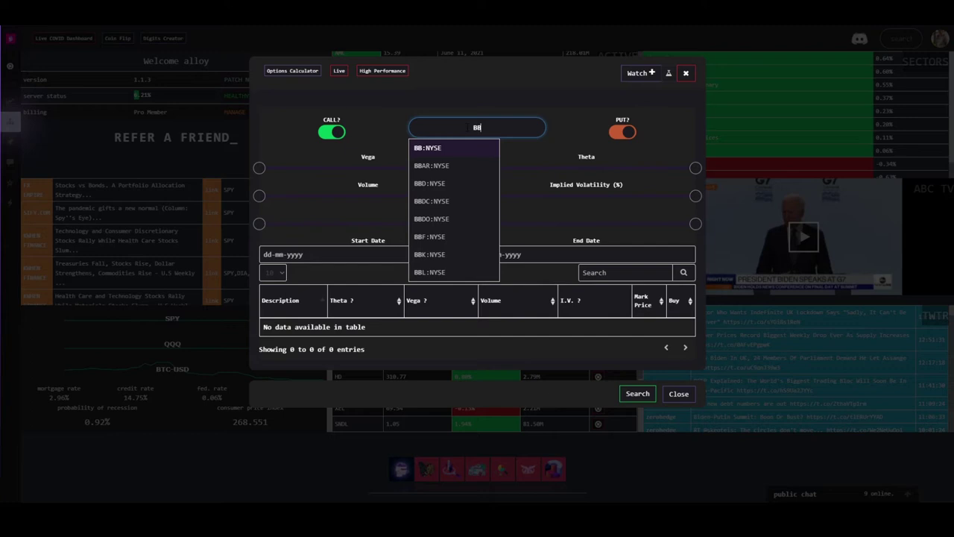
pyautogui.click(457, 148)
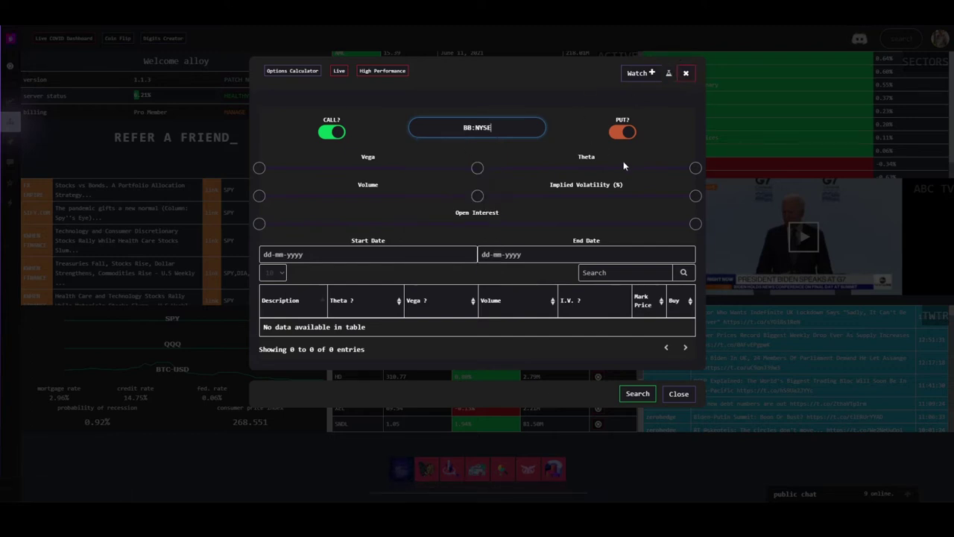
pyautogui.click(328, 254)
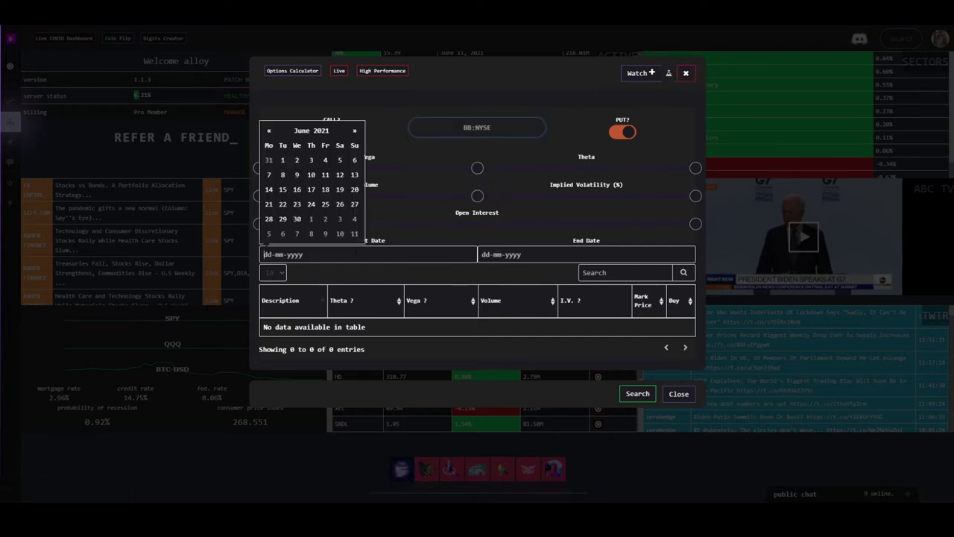
pyautogui.click(282, 174)
pyautogui.click(558, 189)
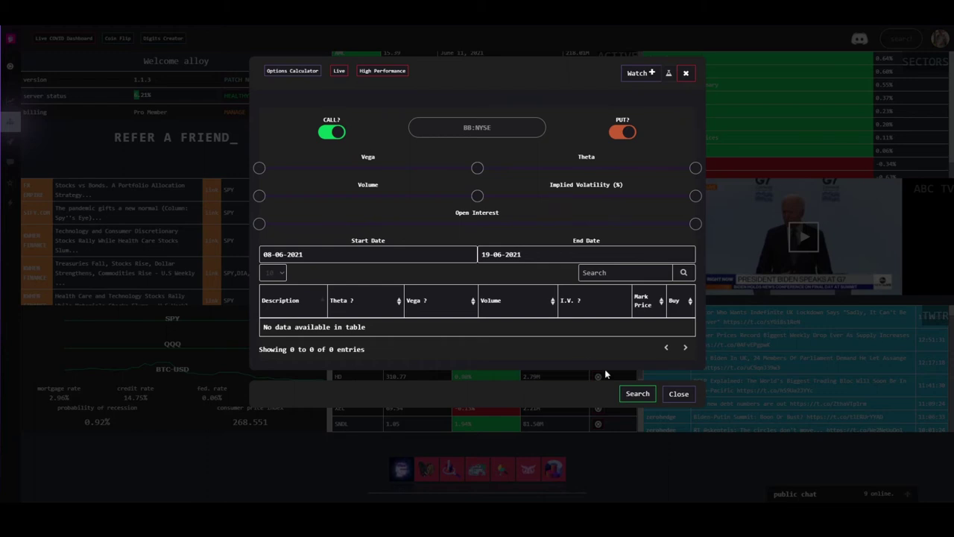
pyautogui.click(639, 395)
# Step: Sort the BB options by highest volume, review the listed contracts and mark prices, and close the Options Calculator
pyautogui.click(522, 299)
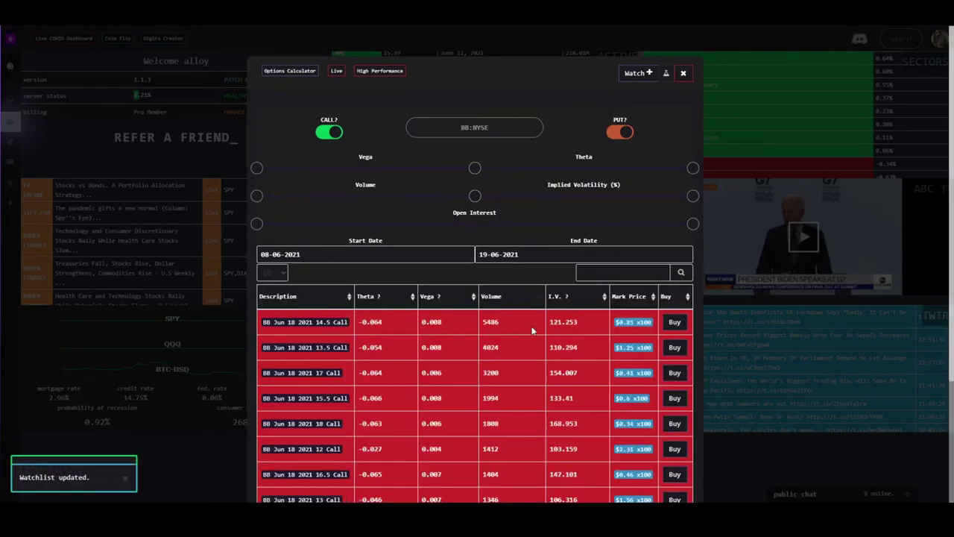
pyautogui.scroll(-2, 531, 330)
pyautogui.scroll(2, 396, 356)
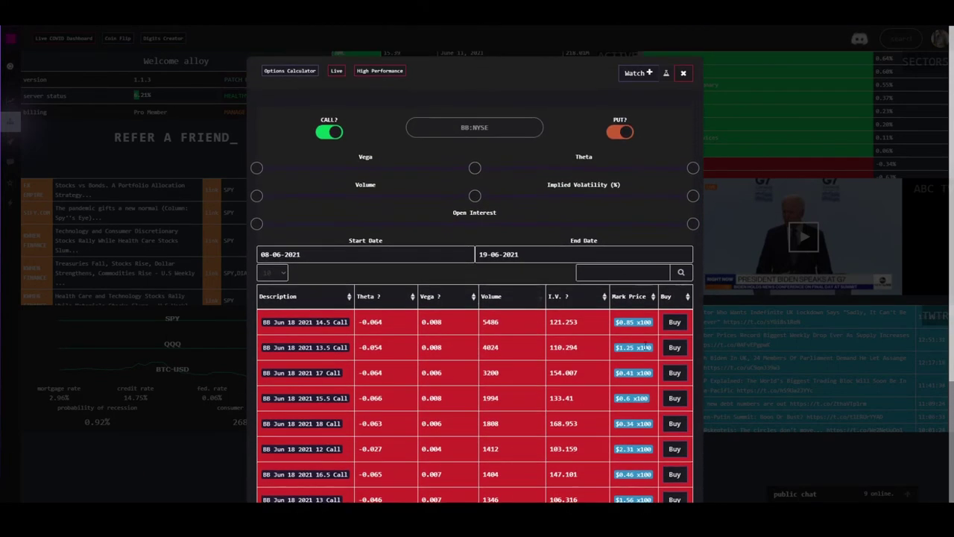
pyautogui.scroll(-3, 615, 418)
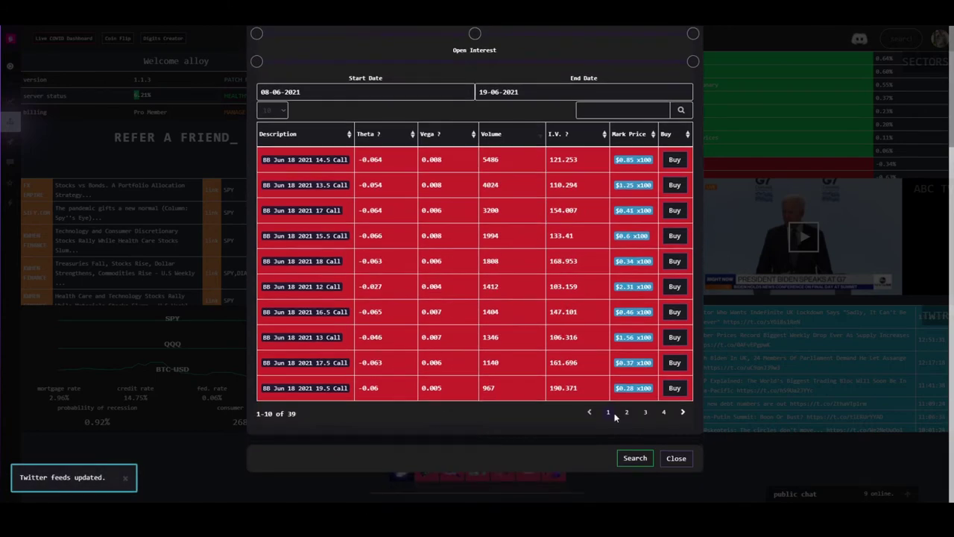
pyautogui.scroll(3, 436, 374)
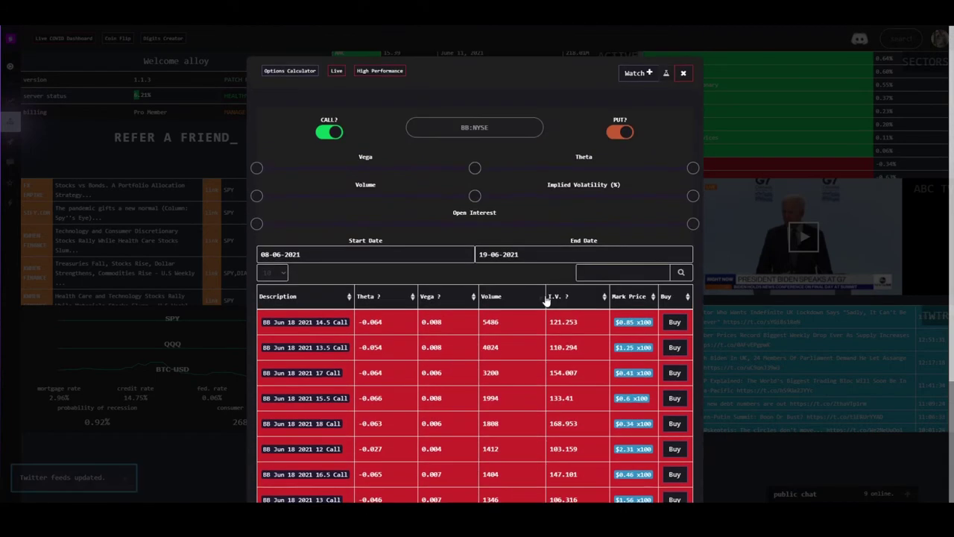
pyautogui.click(683, 72)
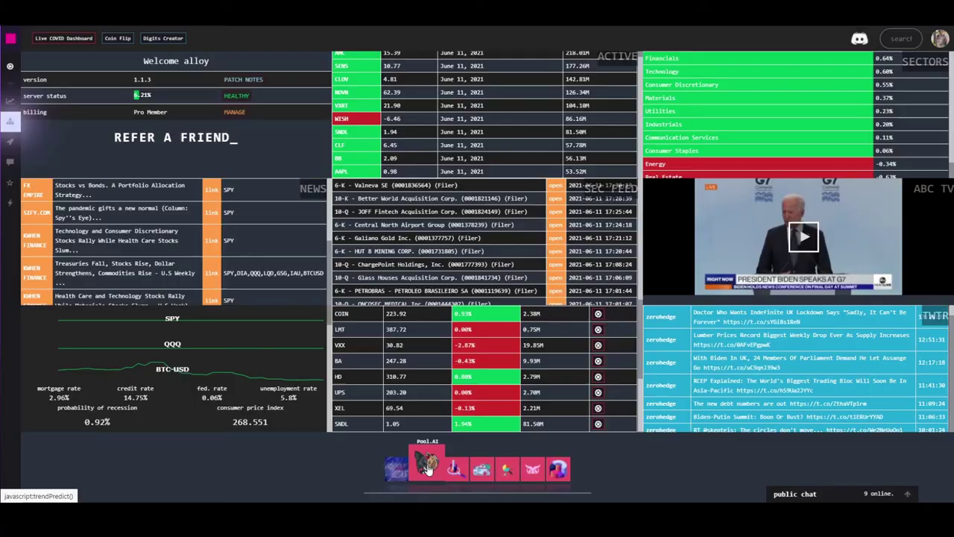
# Step: View the Dark Pool Trend chart narrowed to about mid-May through mid-June 2021, and close it
pyautogui.click(427, 463)
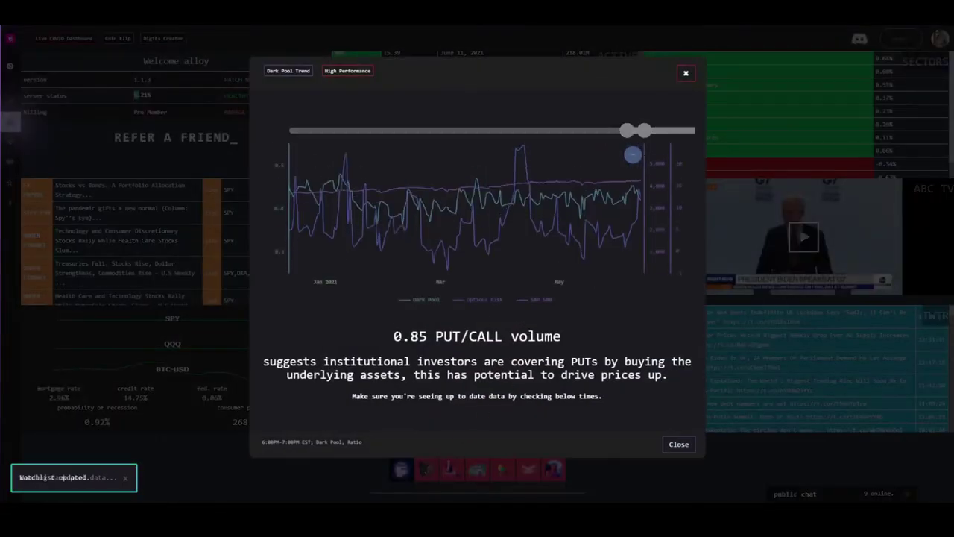
pyautogui.moveTo(575, 216); pyautogui.dragTo(767, 213)
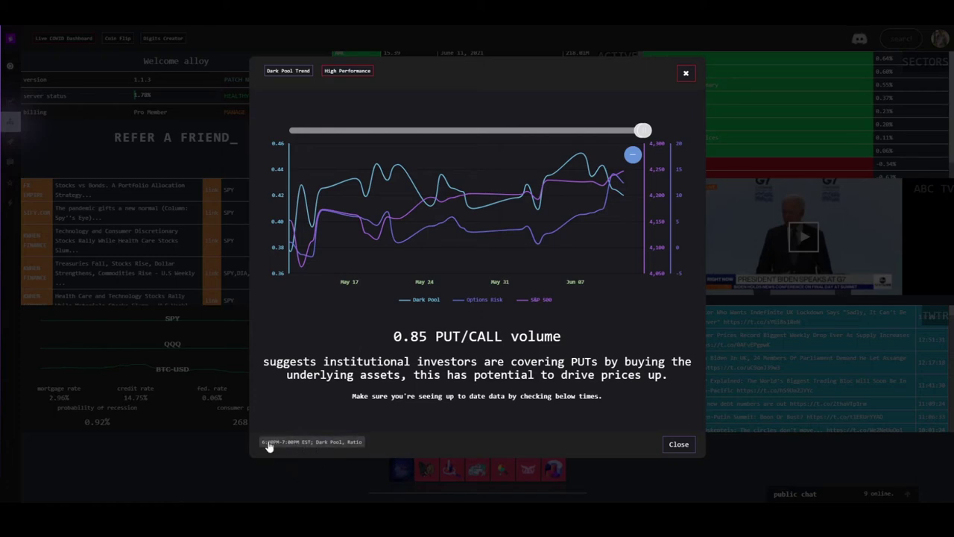
pyautogui.click(678, 445)
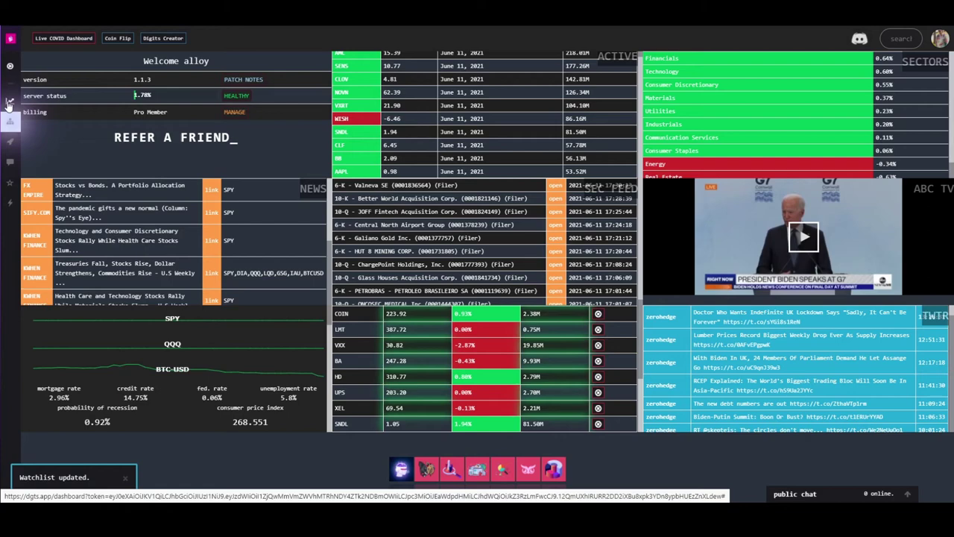
# Step: Examine the Treasury Macro close prices over recent months, the full history and the past year, and close the chart
pyautogui.click(402, 466)
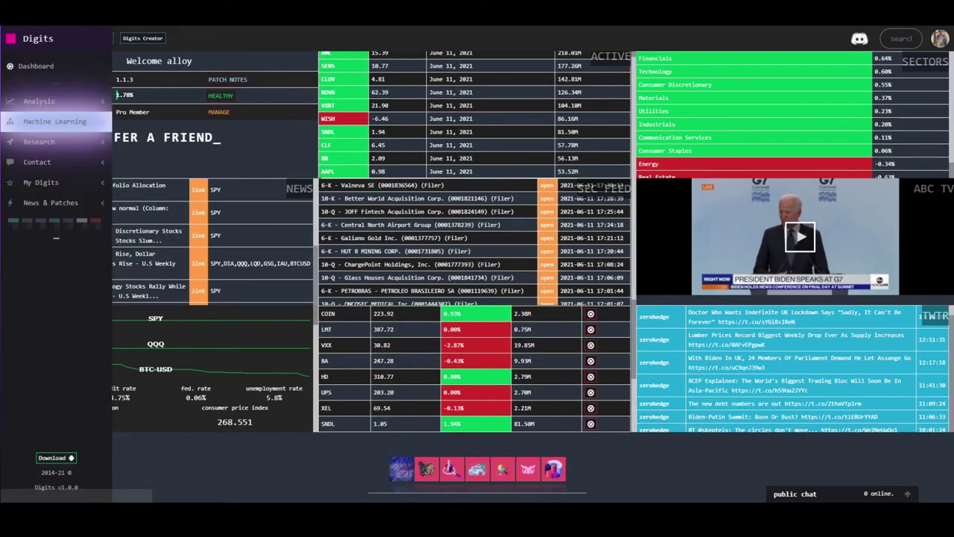
pyautogui.click(95, 101)
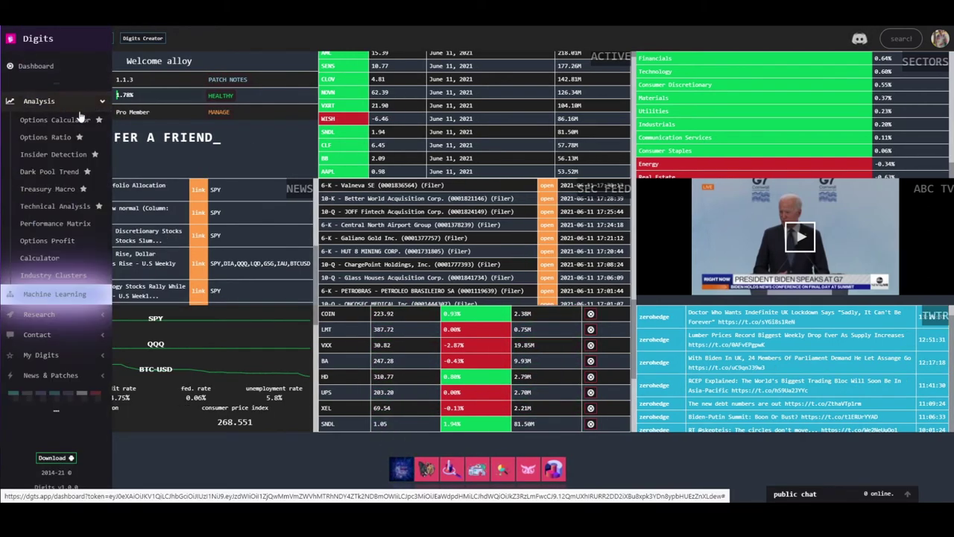
pyautogui.click(71, 188)
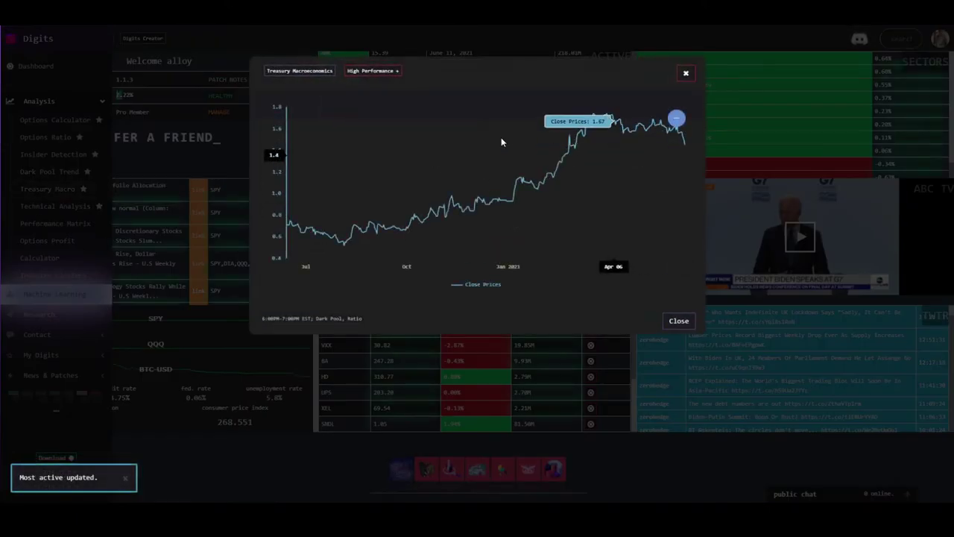
pyautogui.scroll(3, 671, 142)
pyautogui.scroll(3, 667, 213)
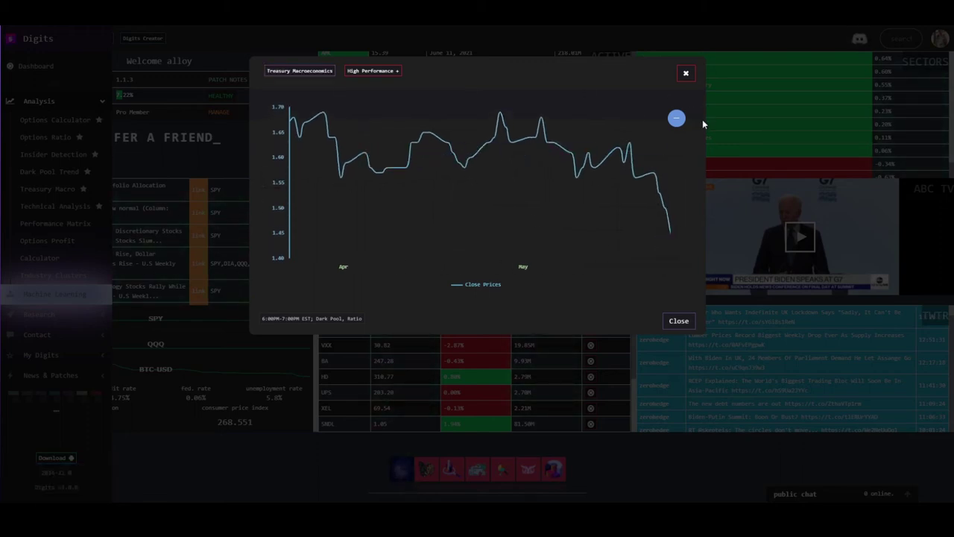
pyautogui.doubleClick(677, 119)
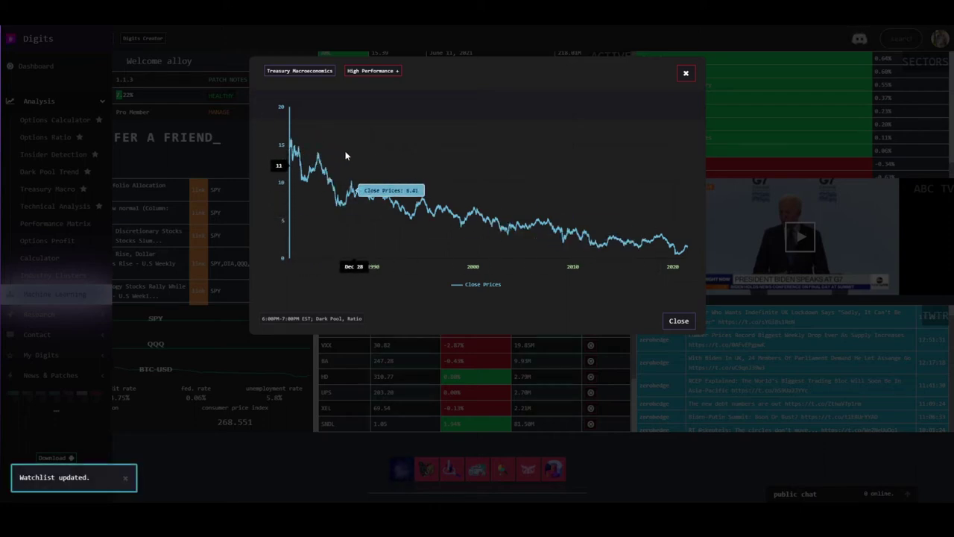
pyautogui.moveTo(649, 195); pyautogui.dragTo(778, 209)
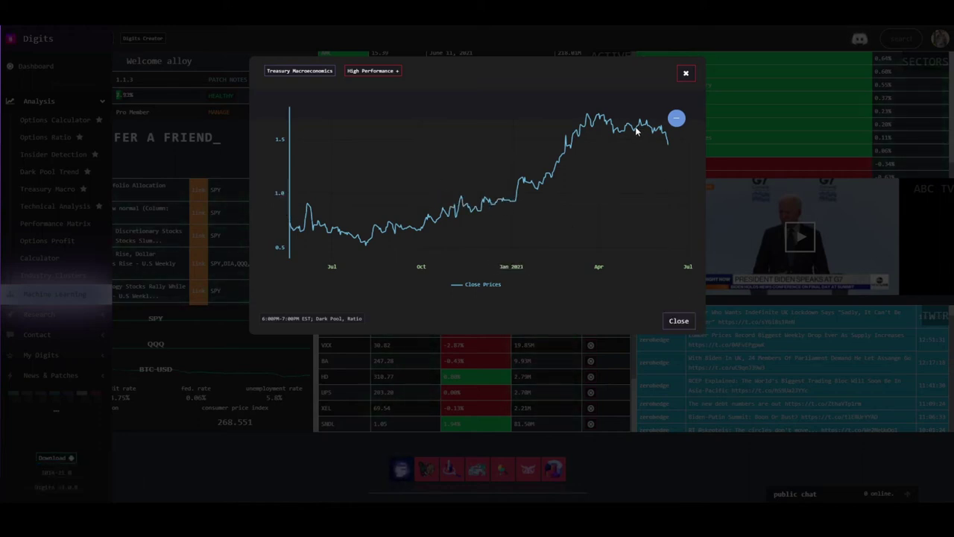
pyautogui.click(689, 319)
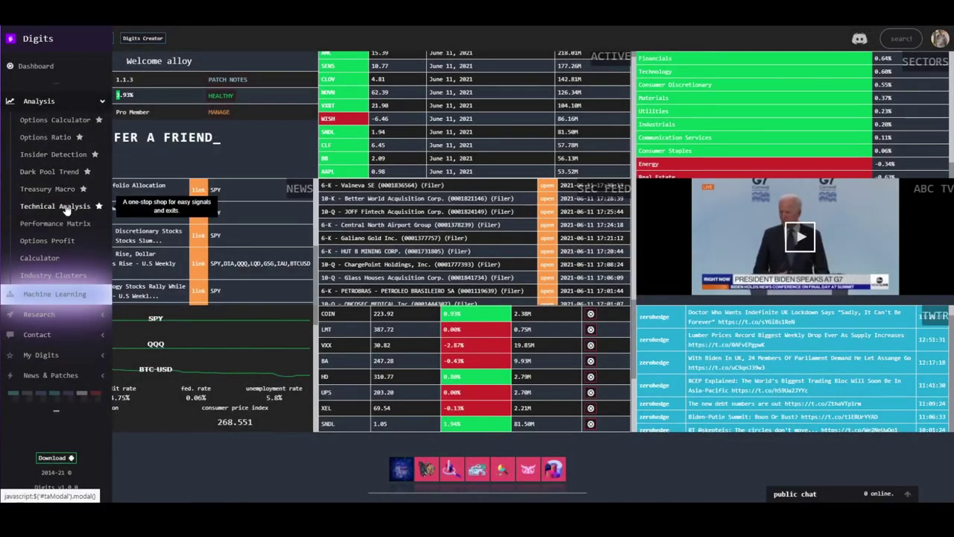
# Step: Run a Technical Analysis search for AMD:NASDAQ, review its Fibonacci levels and kick signals, and close the tool
pyautogui.click(67, 211)
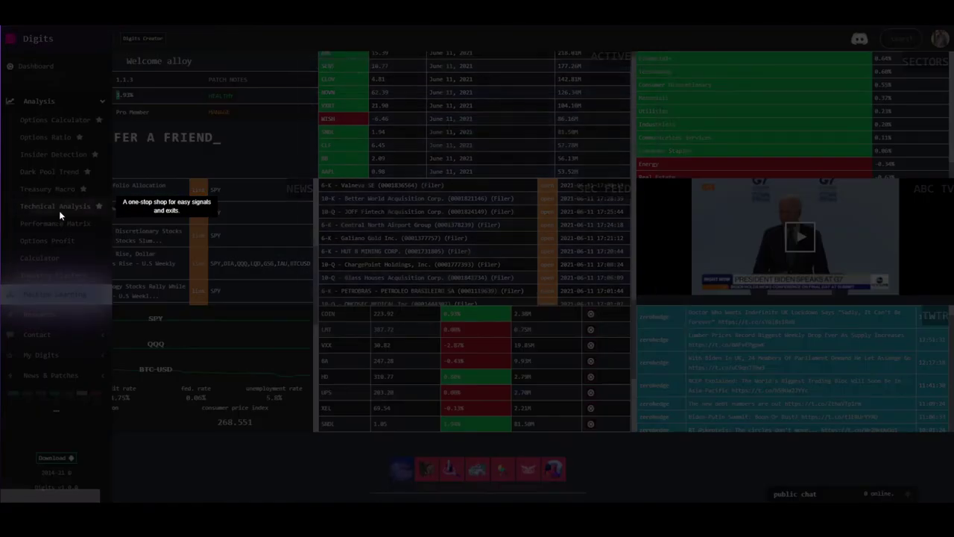
pyautogui.write('AMD')
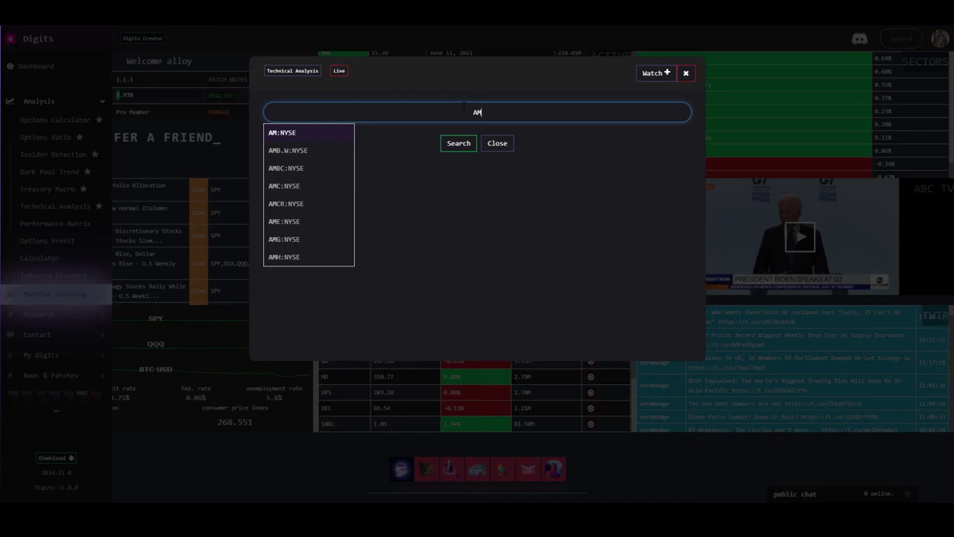
pyautogui.click(319, 134)
pyautogui.click(456, 145)
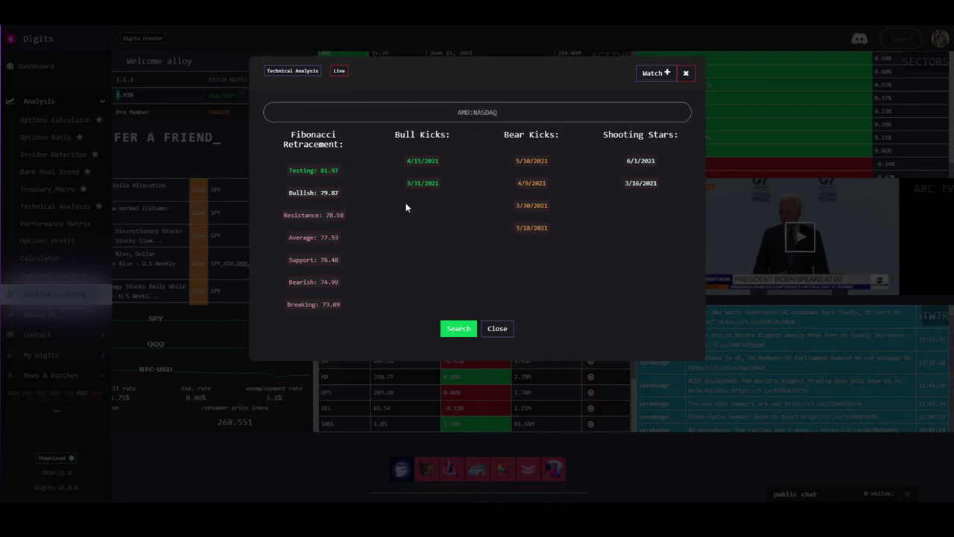
pyautogui.click(497, 328)
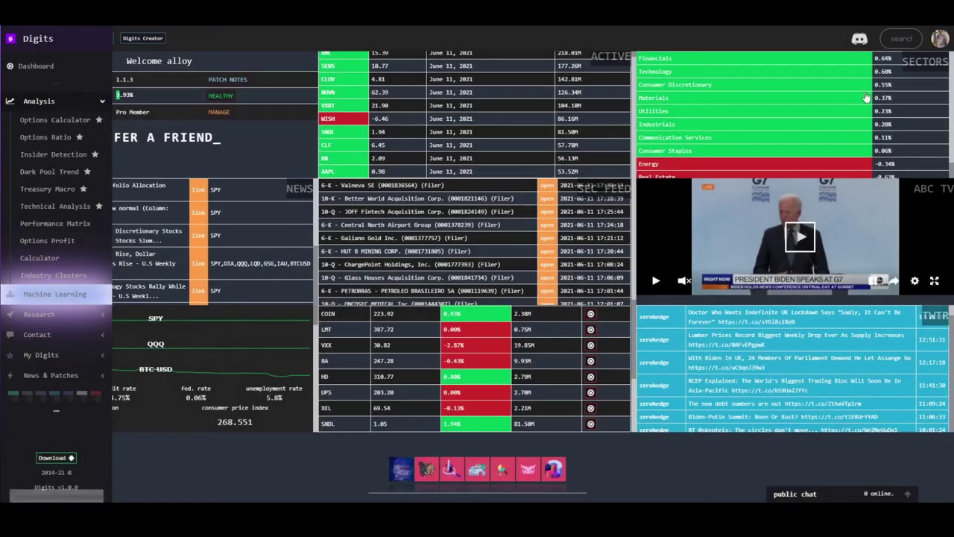
pyautogui.click(939, 39)
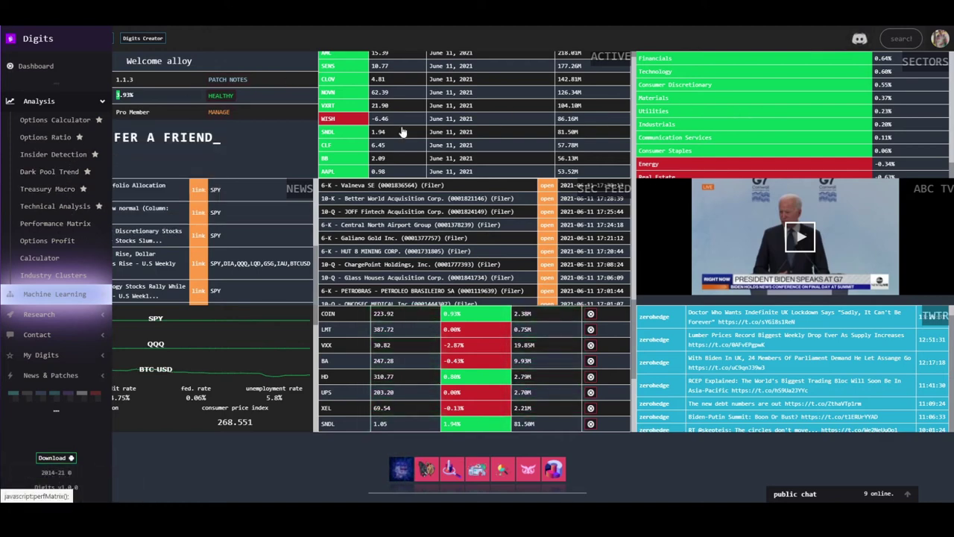
pyautogui.rightClick(55, 256)
pyautogui.click(82, 108)
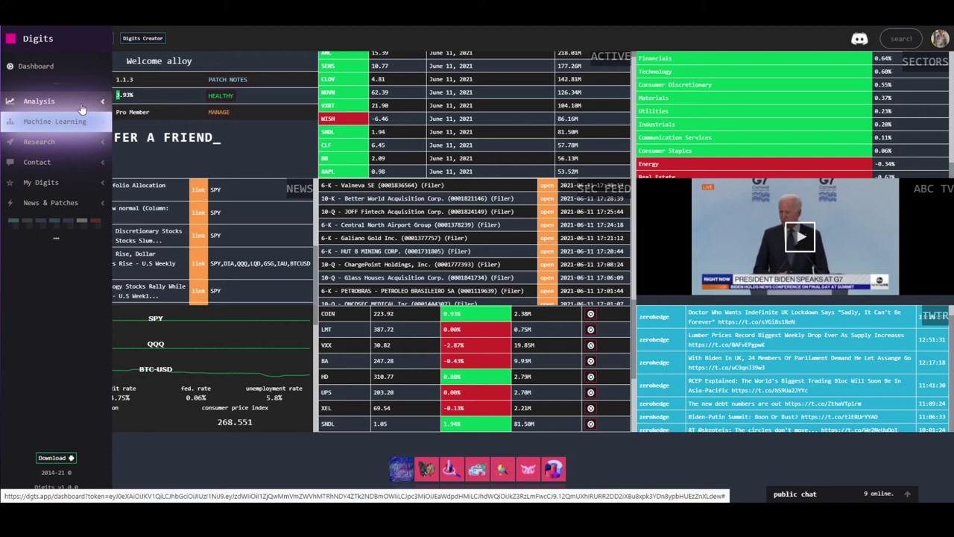
pyautogui.click(81, 104)
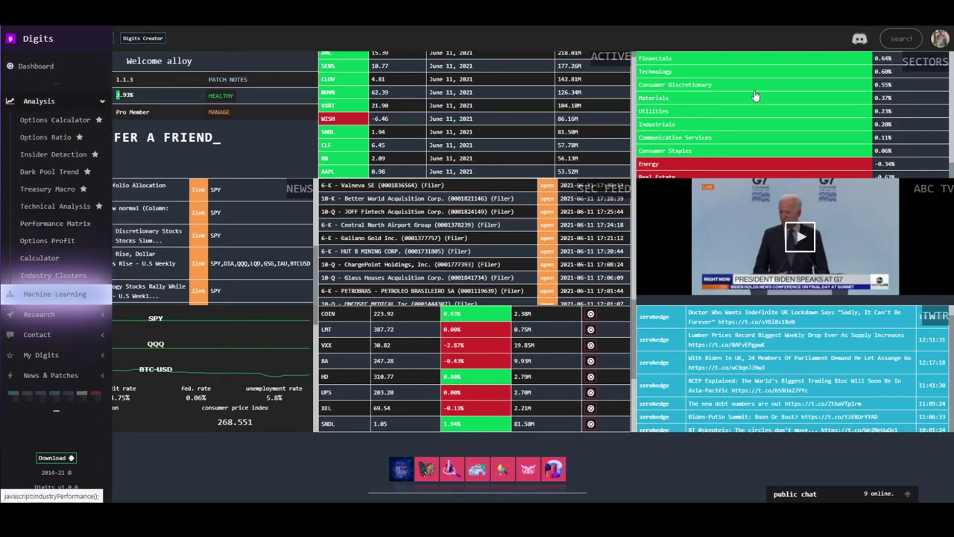
pyautogui.rightClick(41, 102)
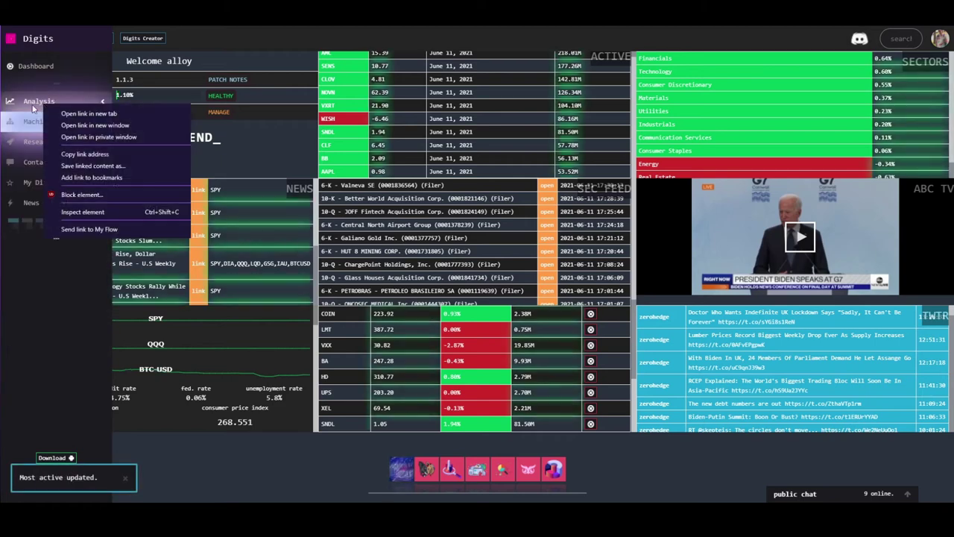
pyautogui.click(39, 100)
pyautogui.click(54, 121)
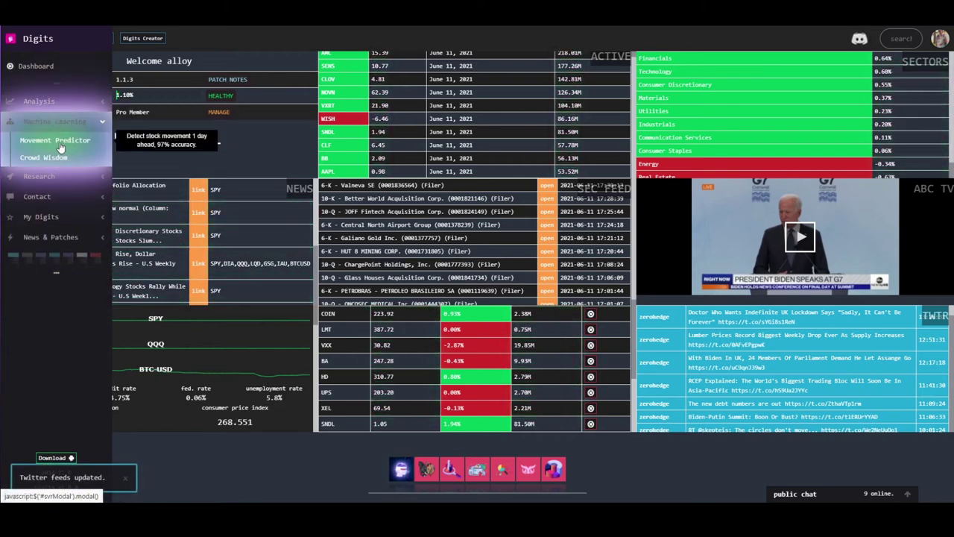
# Step: Run the Research section's DCF valuation for AMD:NASDAQ and compare the DCF value with the current price
pyautogui.click(38, 176)
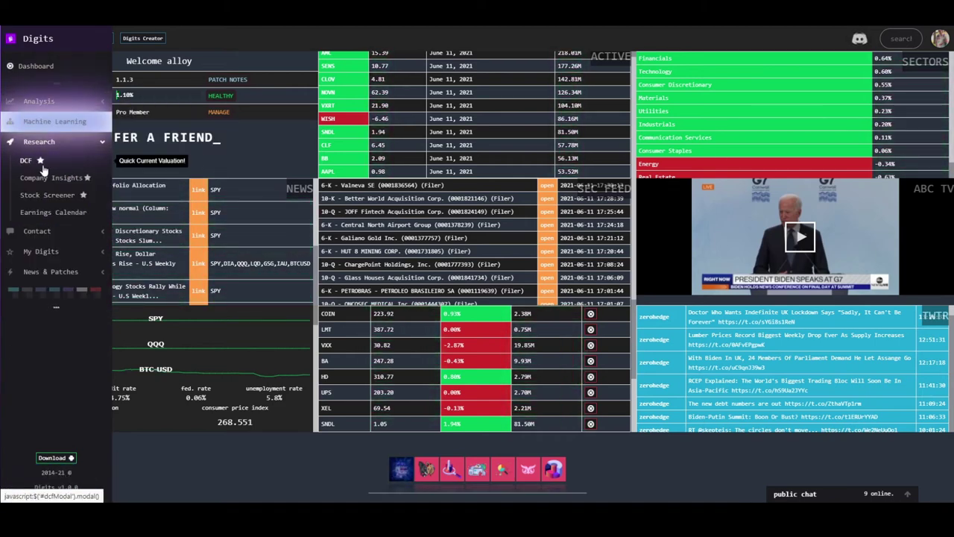
pyautogui.click(26, 160)
pyautogui.click(478, 112)
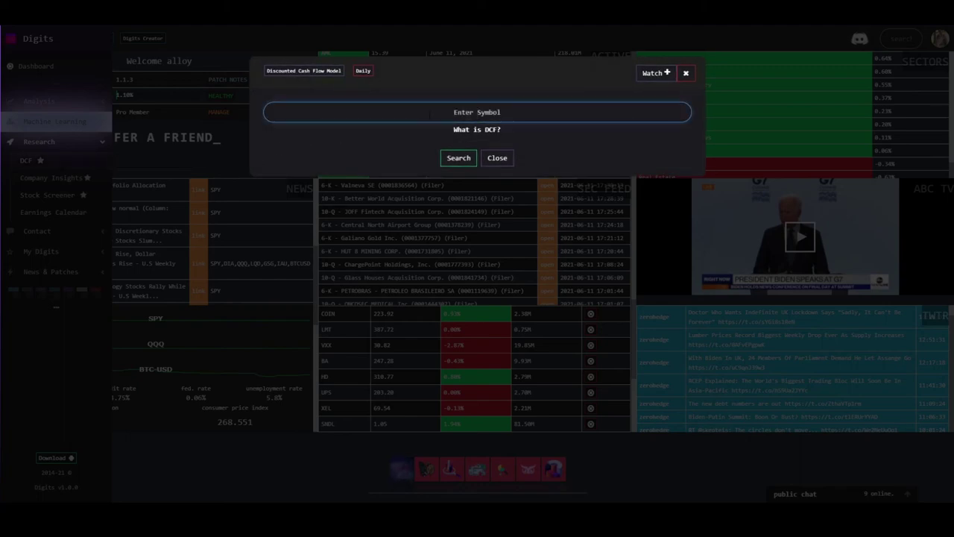
pyautogui.write('AMD')
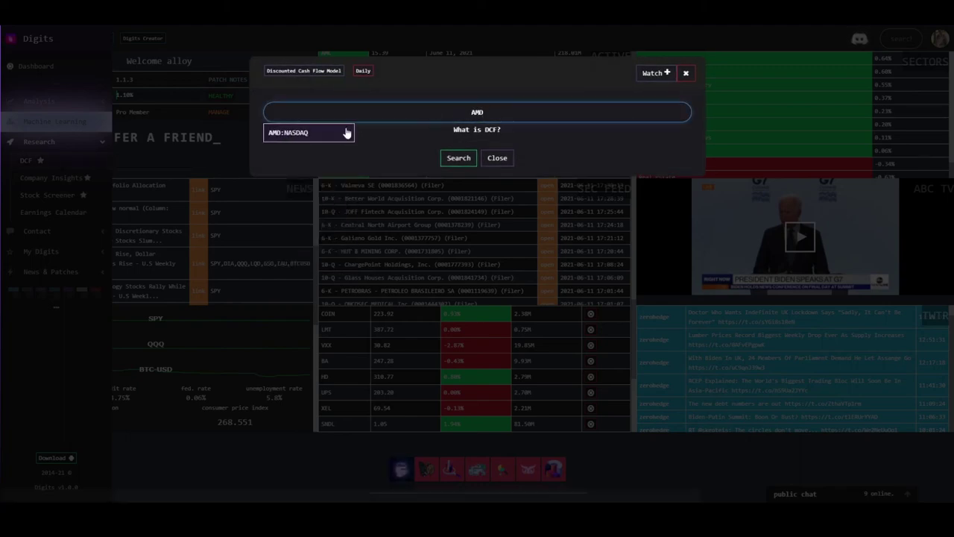
pyautogui.click(347, 133)
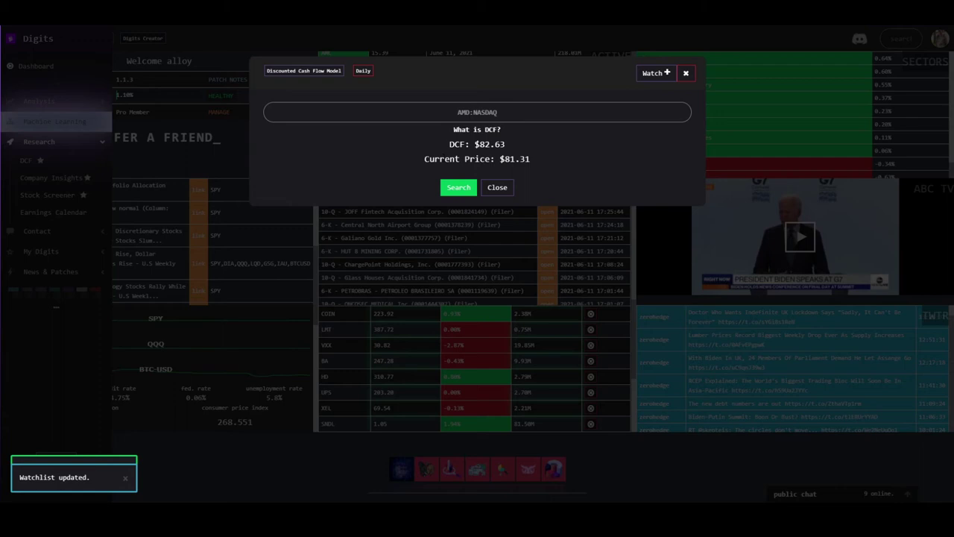
pyautogui.moveTo(538, 159); pyautogui.dragTo(475, 144)
pyautogui.click(559, 171)
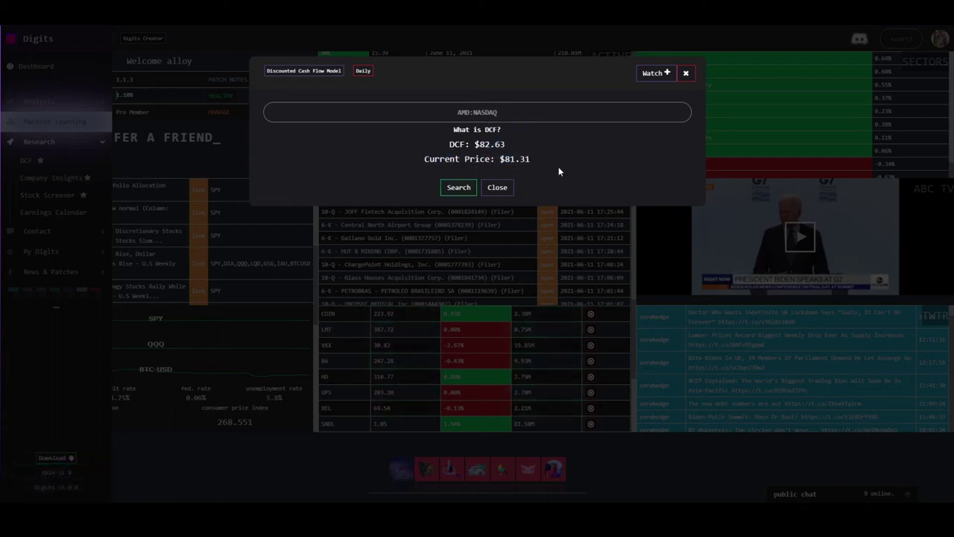
pyautogui.moveTo(533, 161); pyautogui.dragTo(505, 159)
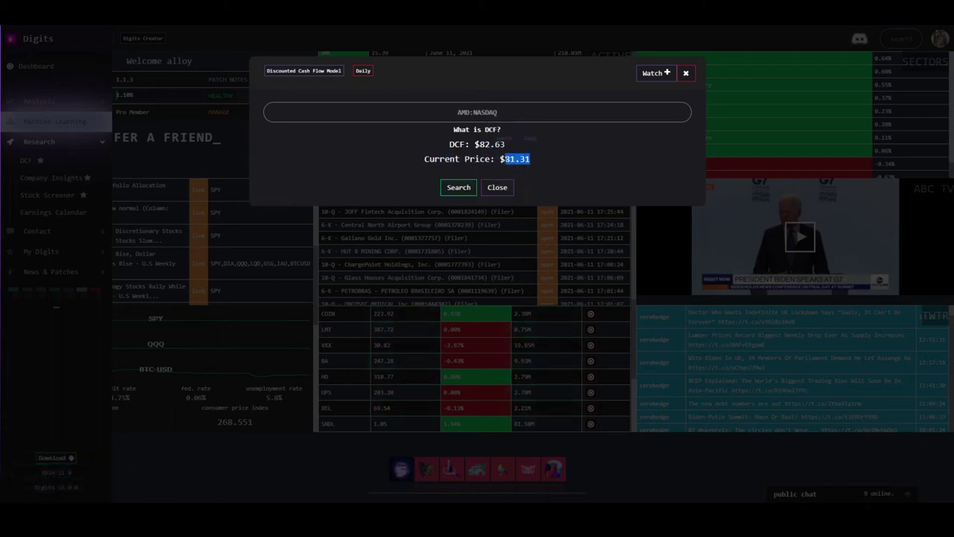
# Step: Close the DCF valuation and search Company Insights for AMD:NASDAQ, retrieving its balance sheet and income statement
pyautogui.click(497, 192)
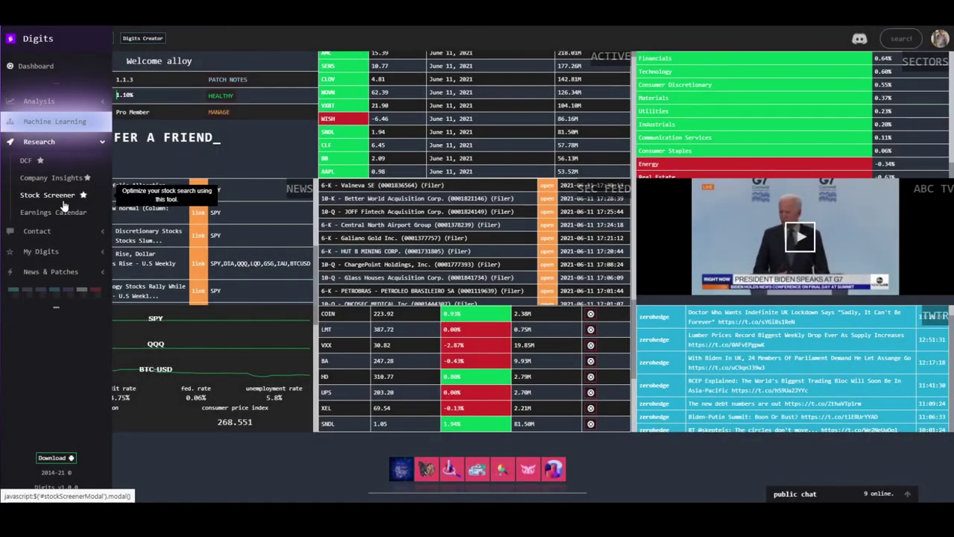
pyautogui.click(52, 177)
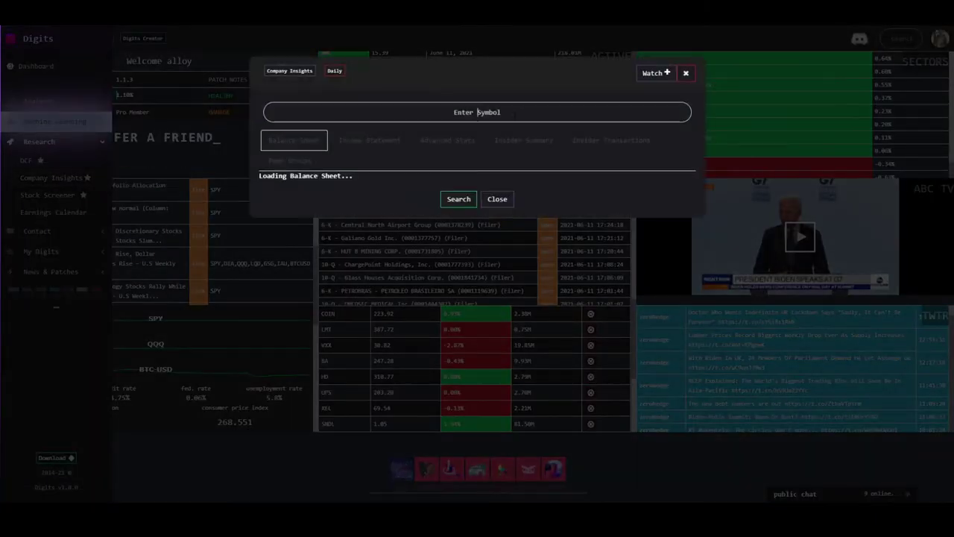
pyautogui.write('amd')
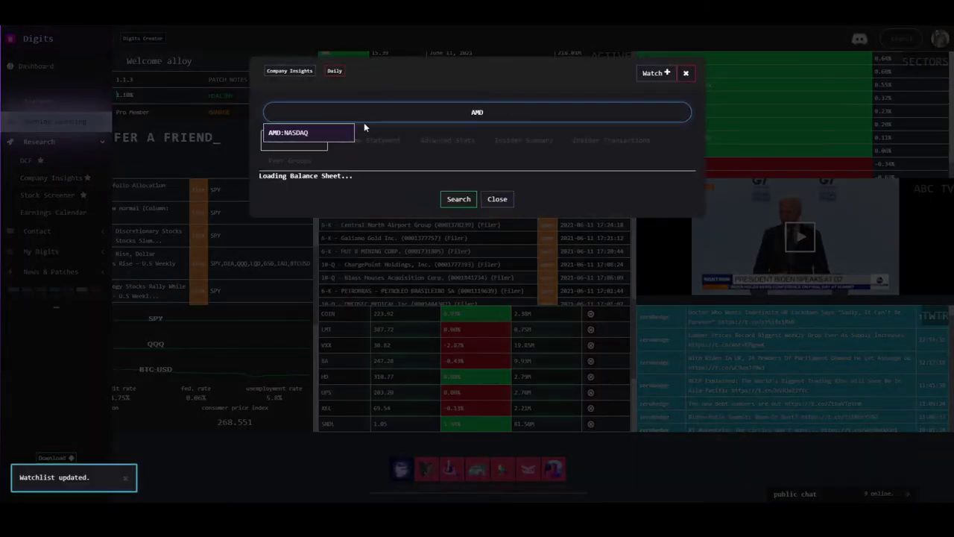
pyautogui.click(351, 132)
pyautogui.click(455, 199)
pyautogui.click(363, 135)
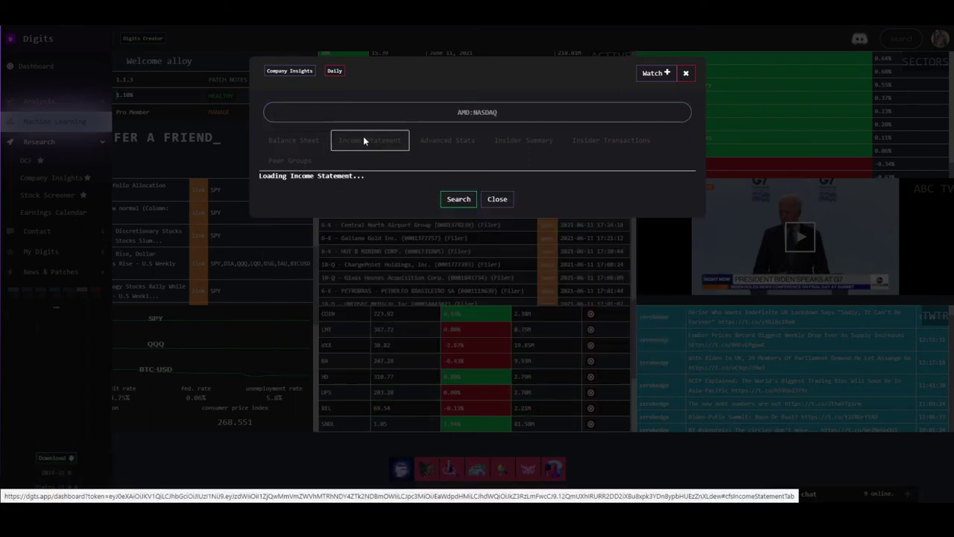
pyautogui.click(457, 203)
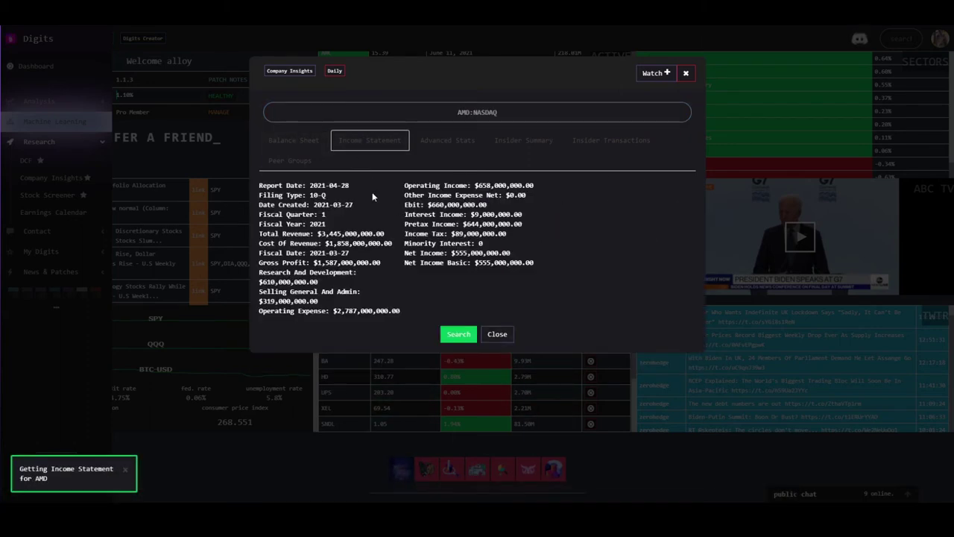
# Step: Retrieve AMD's advanced stats, insider summary and insider transactions in Company Insights
pyautogui.click(452, 144)
pyautogui.click(458, 198)
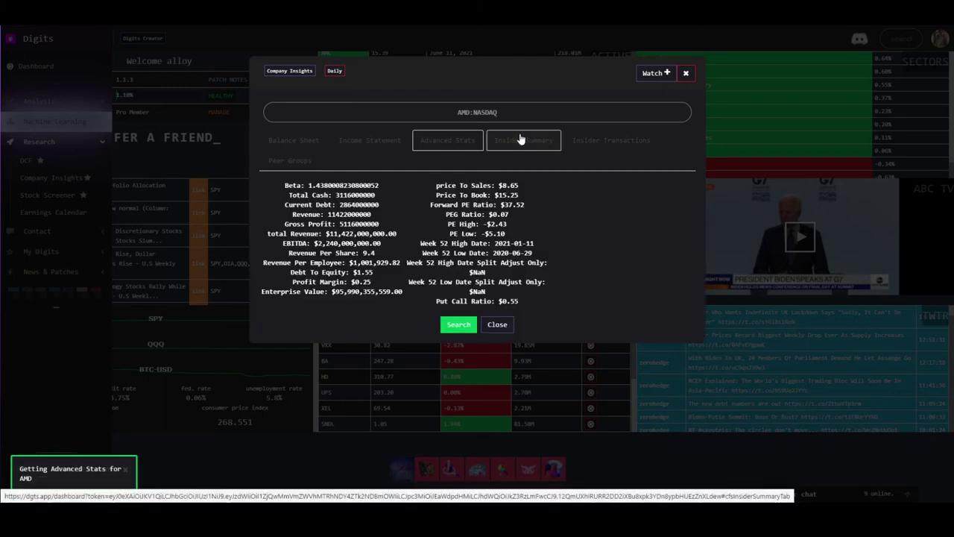
pyautogui.click(520, 136)
pyautogui.click(458, 198)
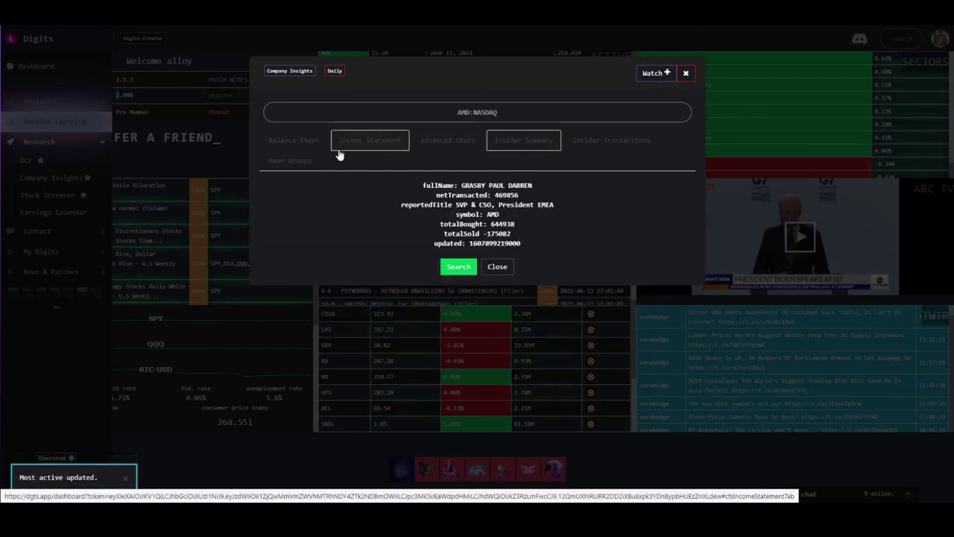
pyautogui.click(596, 142)
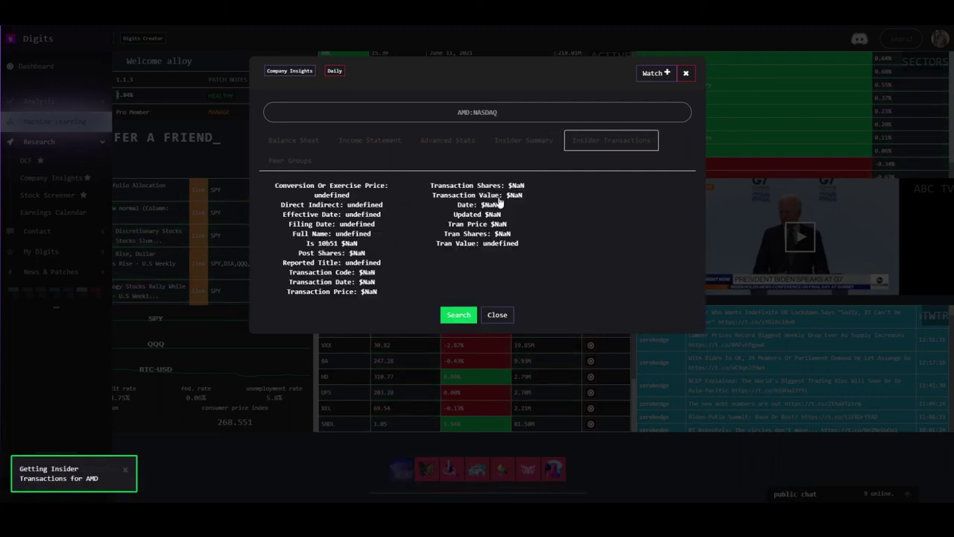
# Step: Review the peer group tickers for AMD:NASDAQ and close Company Insights
pyautogui.click(289, 162)
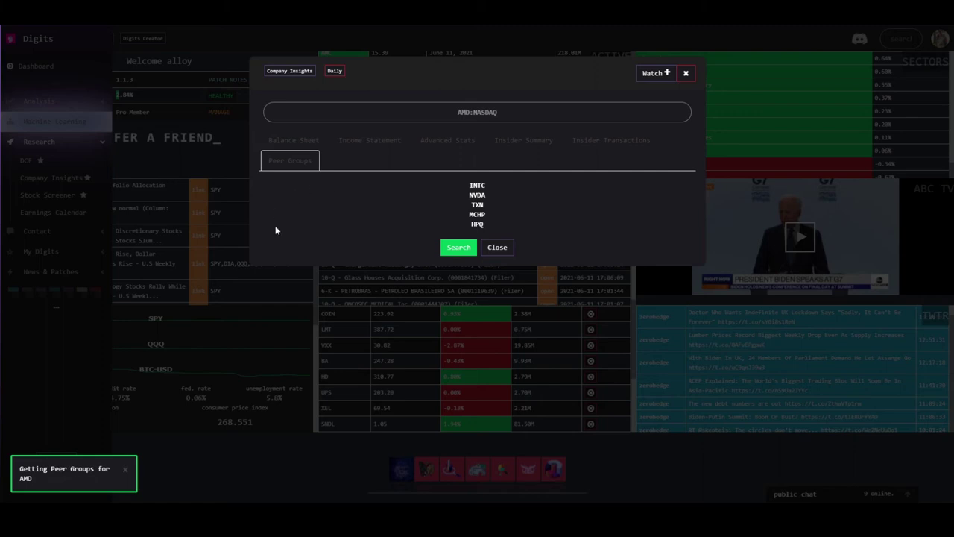
pyautogui.moveTo(465, 183)
pyautogui.mouseDown()
pyautogui.moveTo(492, 226)
pyautogui.moveTo(466, 182)
pyautogui.mouseUp()
pyautogui.click(498, 112)
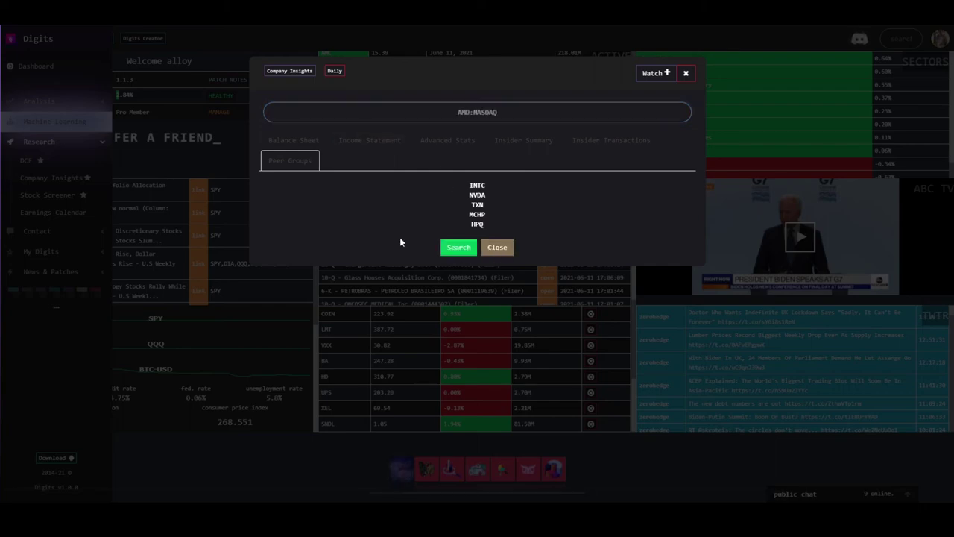
pyautogui.click(497, 247)
# Step: Run a Stock Screener search for dividend-paying stocks and review the results sorted by ascending volume
pyautogui.click(61, 196)
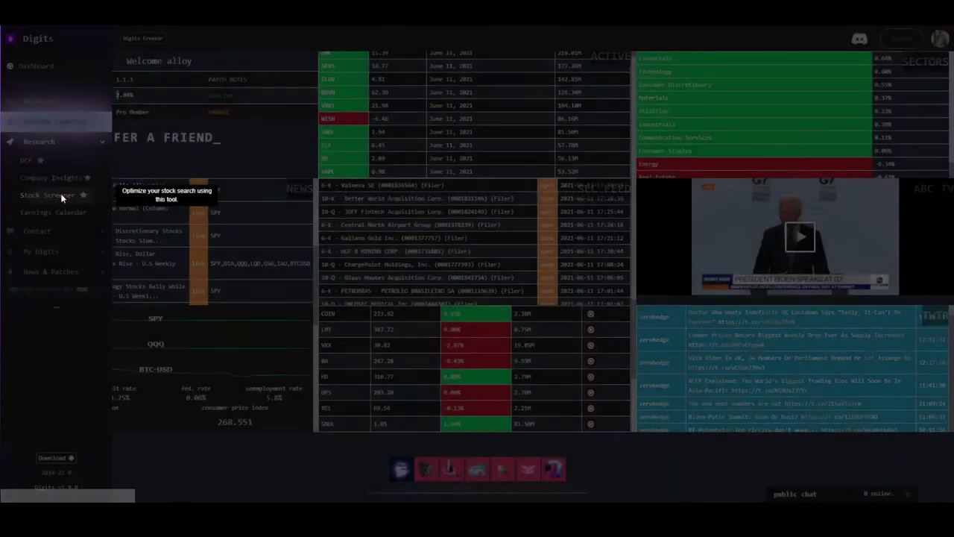
pyautogui.click(455, 351)
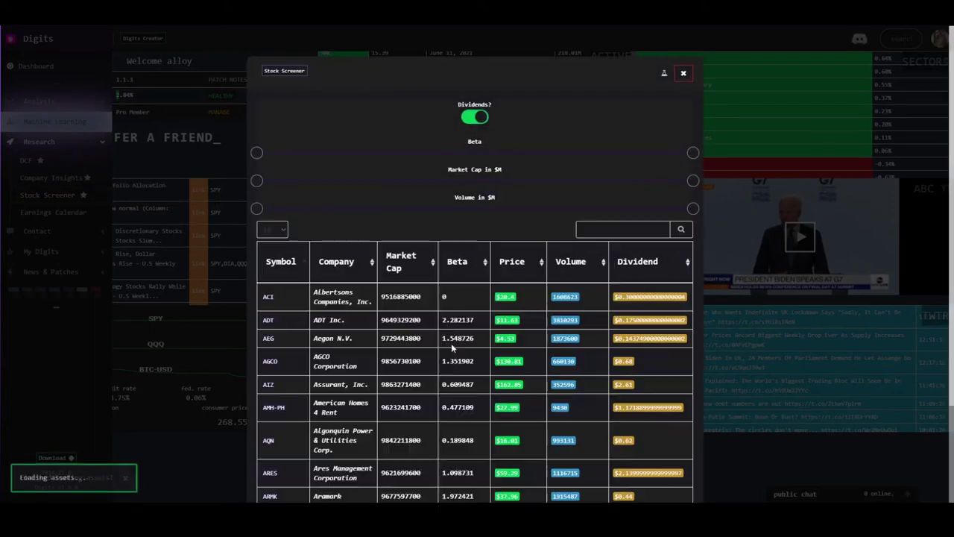
pyautogui.click(568, 270)
pyautogui.scroll(-1, 564, 269)
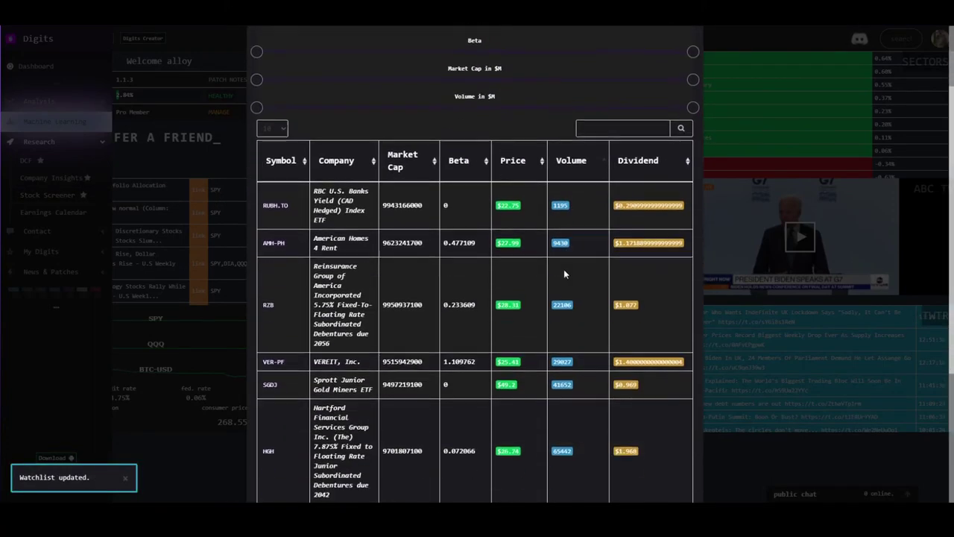
pyautogui.scroll(1, 537, 222)
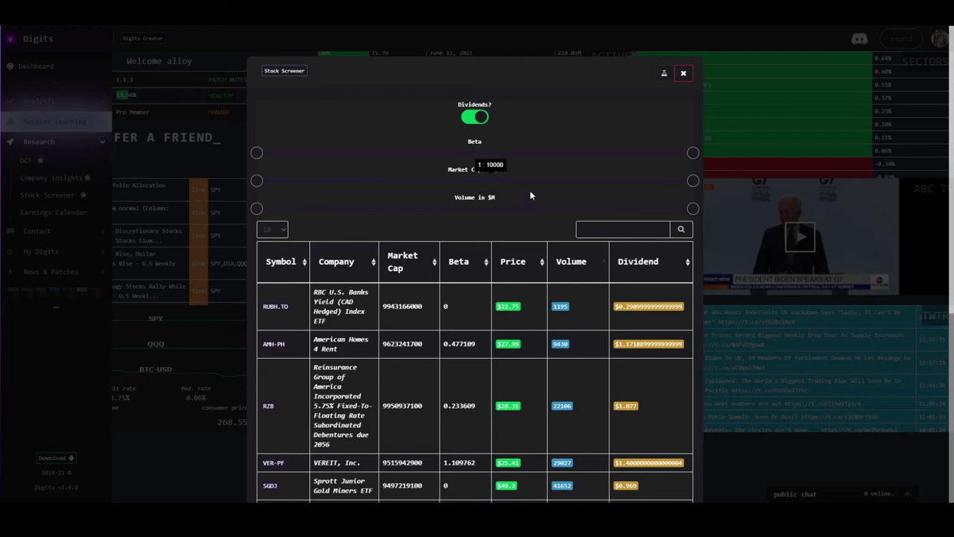
pyautogui.scroll(-1, 488, 190)
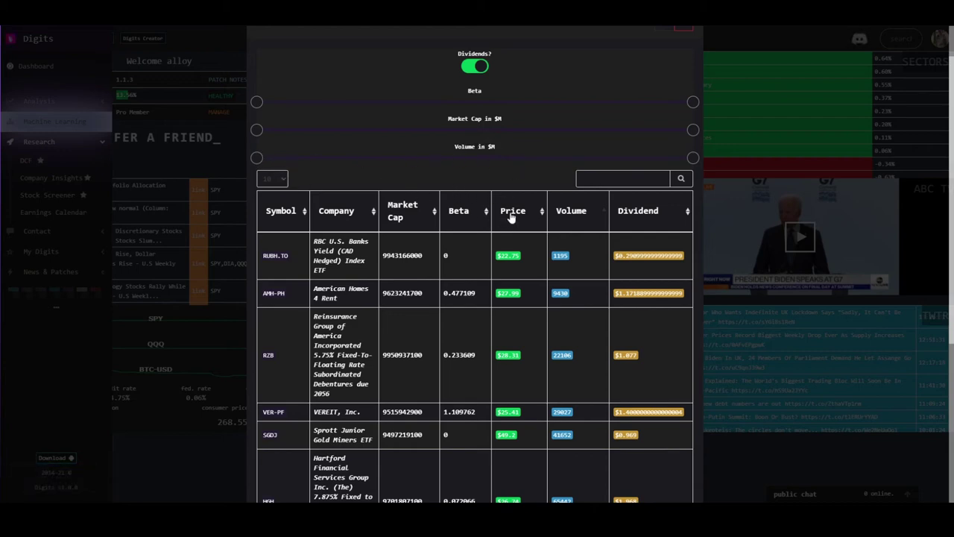
# Step: Sort the screener results by ascending market cap, review them, and close the Stock Screener
pyautogui.click(403, 215)
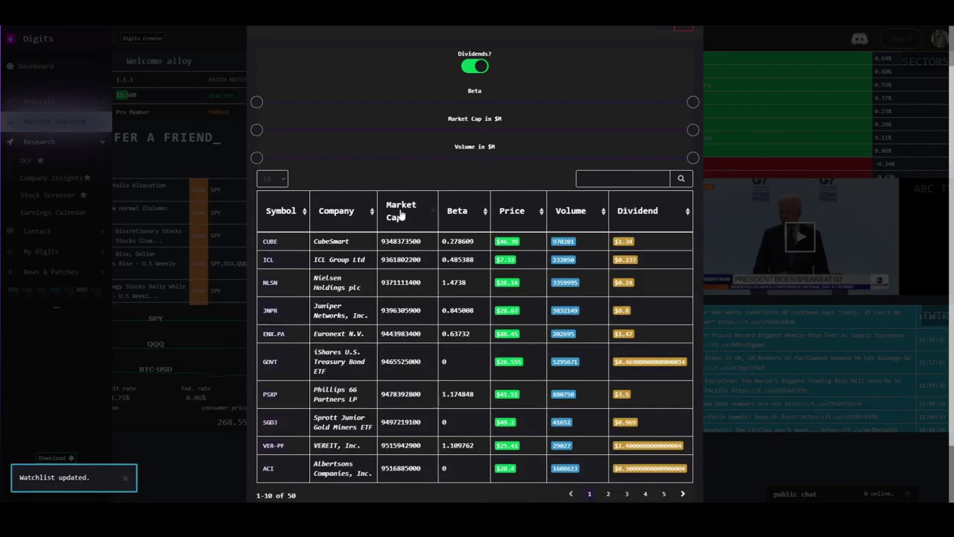
pyautogui.scroll(-1, 597, 291)
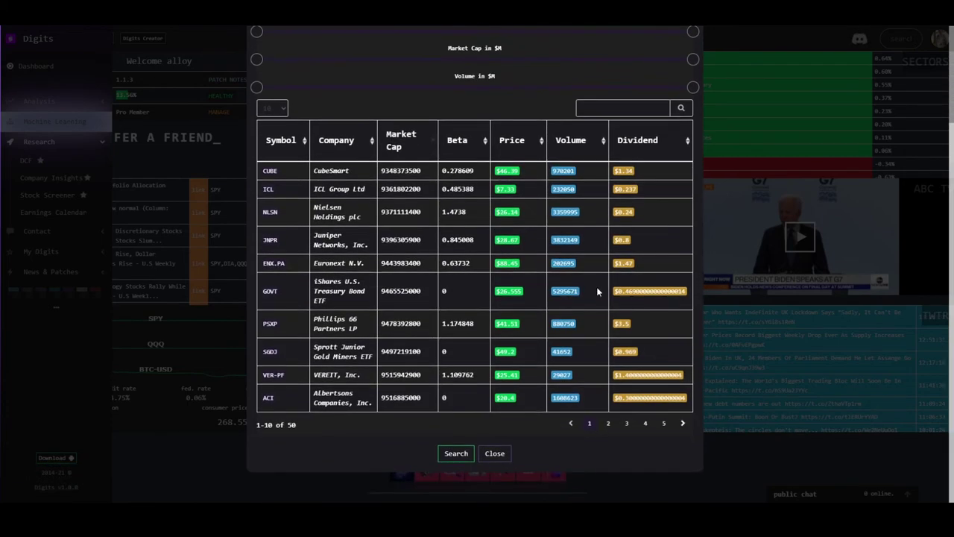
pyautogui.click(495, 454)
# Step: View the Earnings Calendar by day for June 13, 2021, and by week through Jun 20 – 26, 2021
pyautogui.click(59, 223)
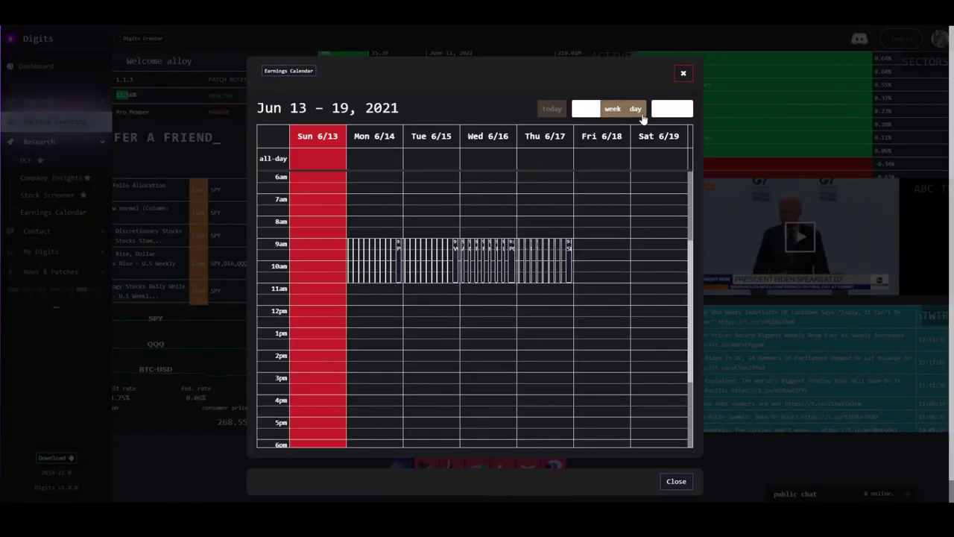
pyautogui.click(640, 113)
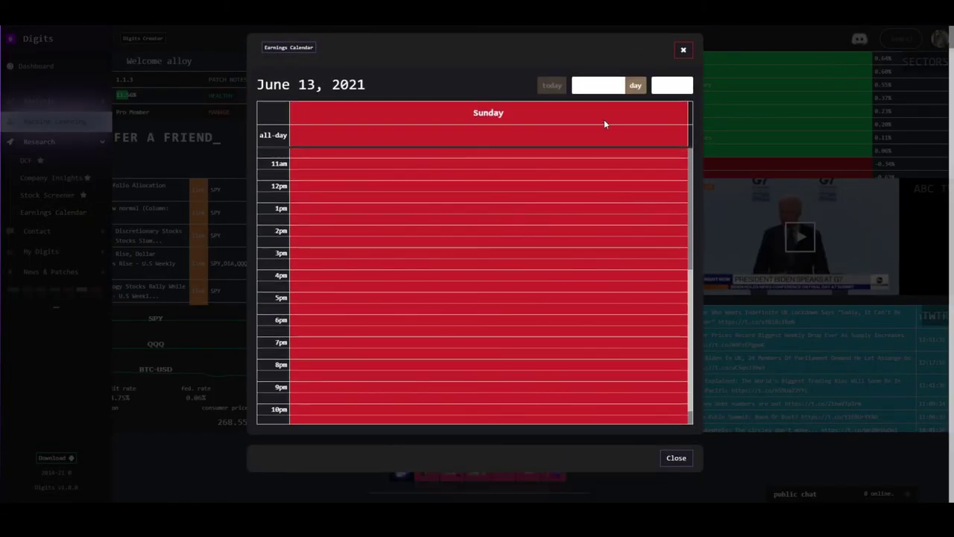
pyautogui.click(610, 110)
pyautogui.scroll(-1, 492, 224)
pyautogui.scroll(1, 438, 189)
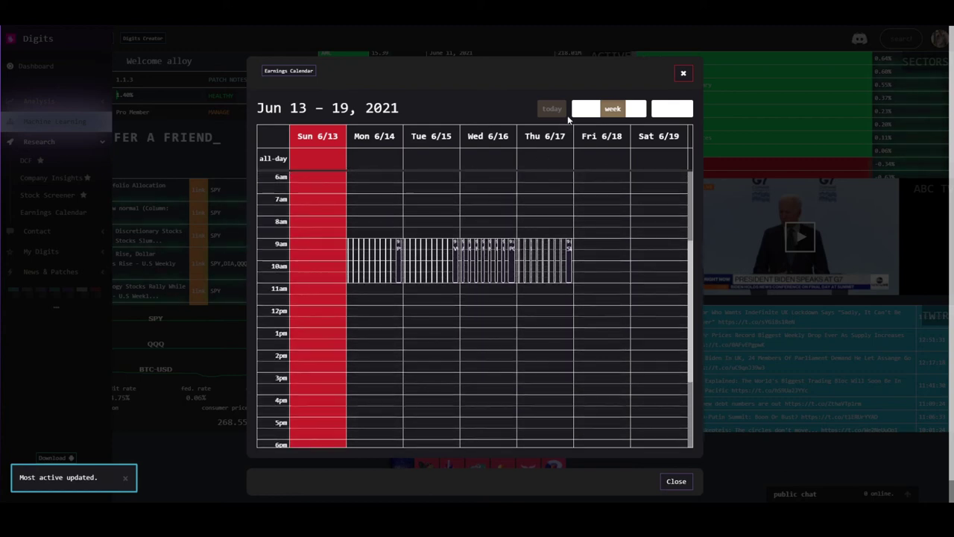
pyautogui.click(682, 111)
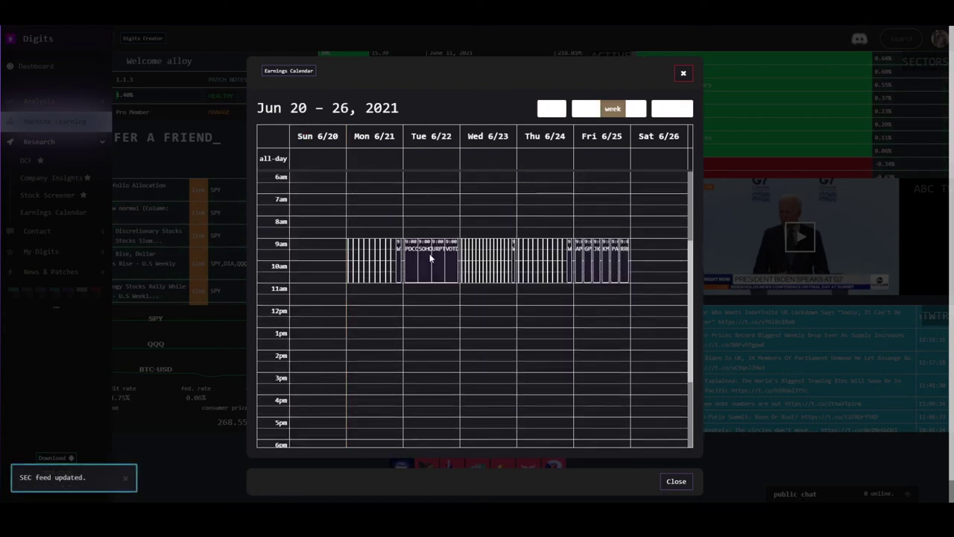
# Step: Look through the earnings entries across the hours of the Jun 20 – 26 week and close the calendar
pyautogui.scroll(-1, 410, 305)
pyautogui.scroll(-2, 413, 313)
pyautogui.scroll(5, 417, 307)
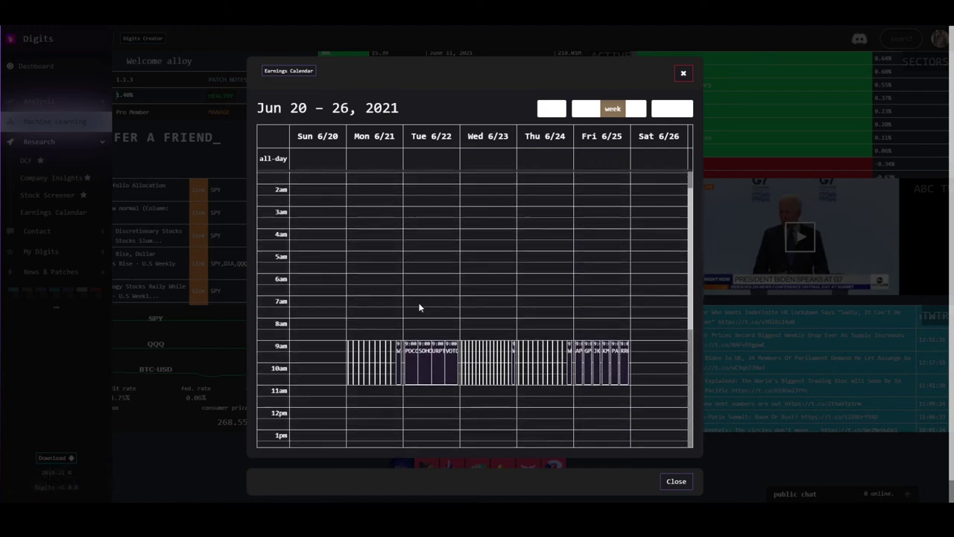
pyautogui.scroll(-2, 418, 306)
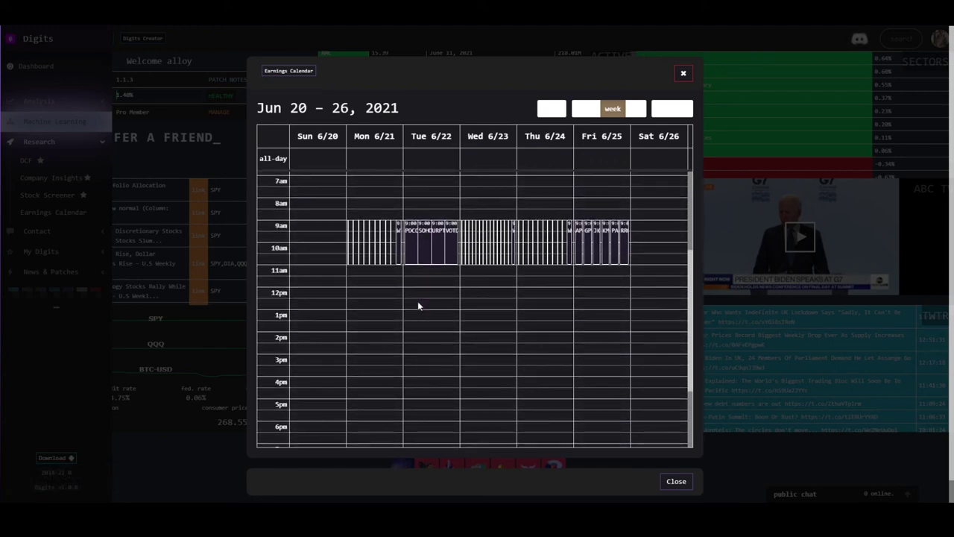
pyautogui.click(676, 482)
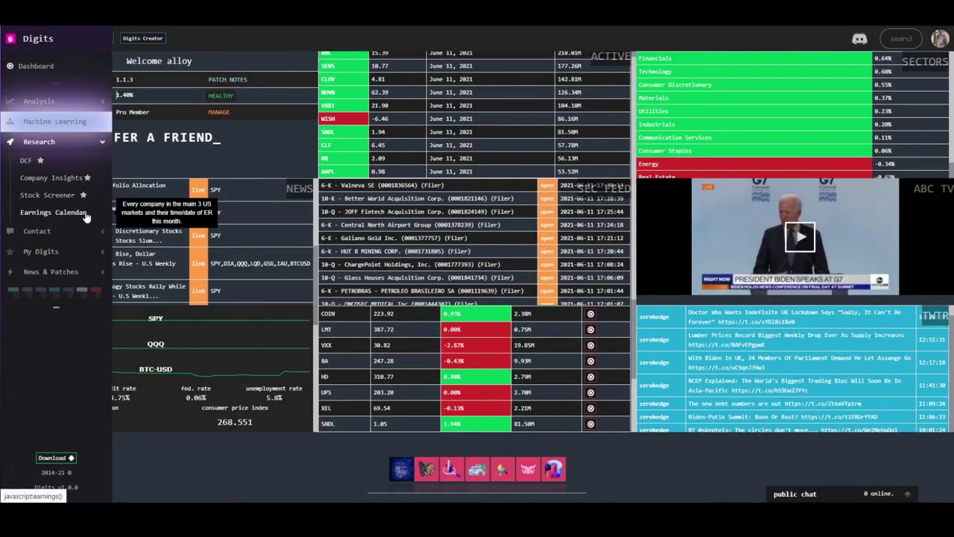
pyautogui.click(89, 101)
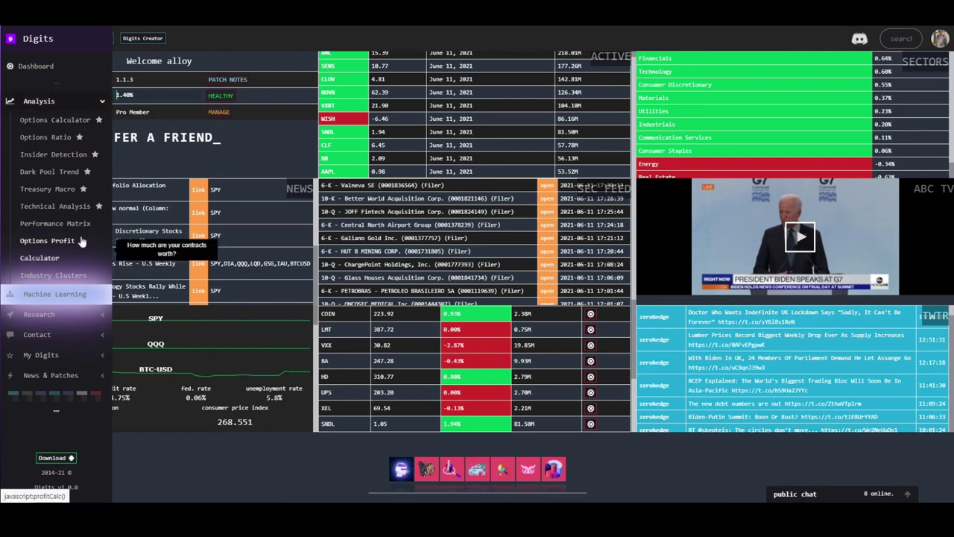
pyautogui.click(79, 103)
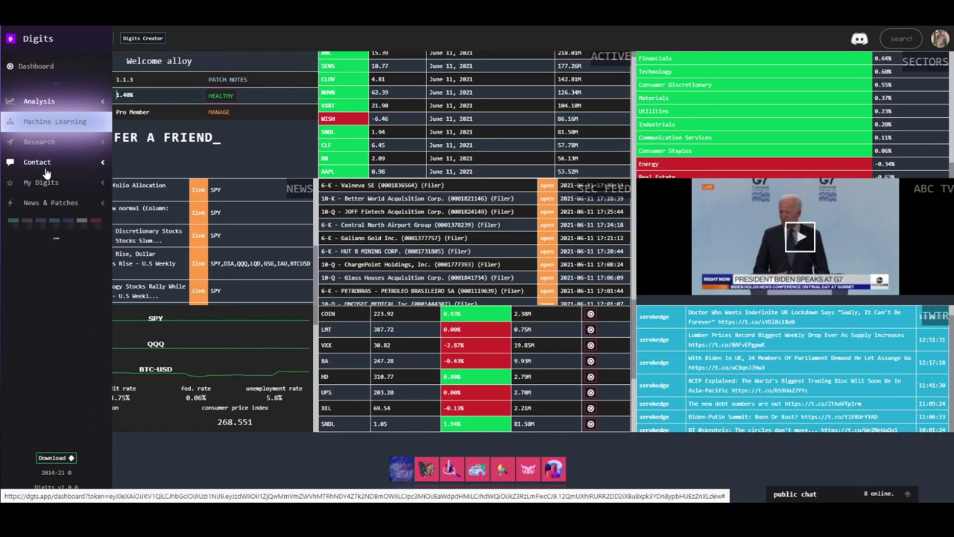
pyautogui.click(85, 184)
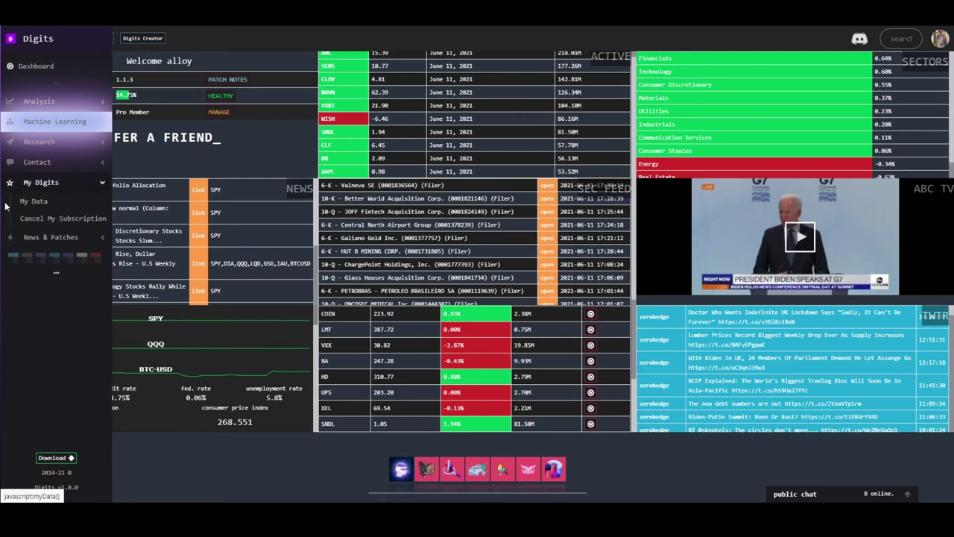
pyautogui.click(85, 185)
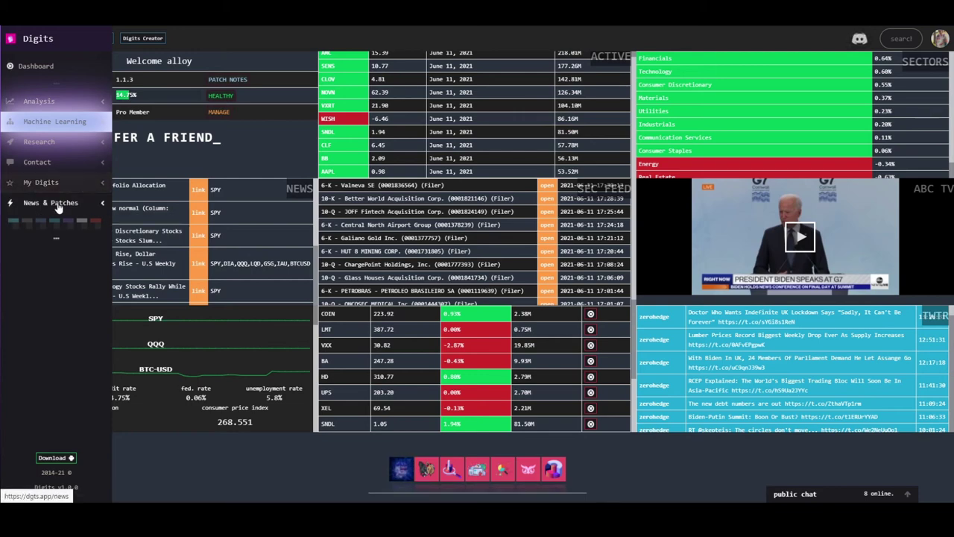
# Step: View the Patch Notes timeline of Digits updates and close it
pyautogui.click(50, 202)
pyautogui.click(42, 221)
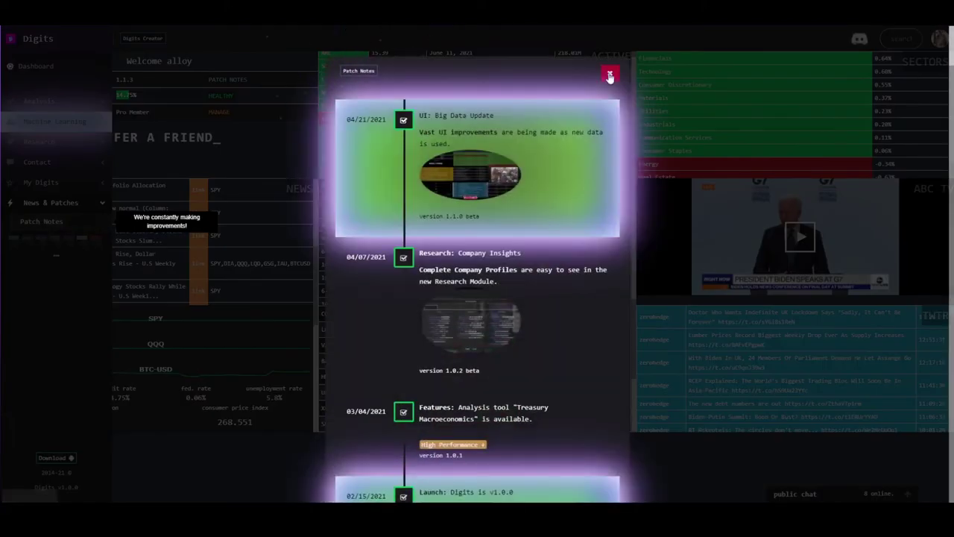
pyautogui.click(609, 73)
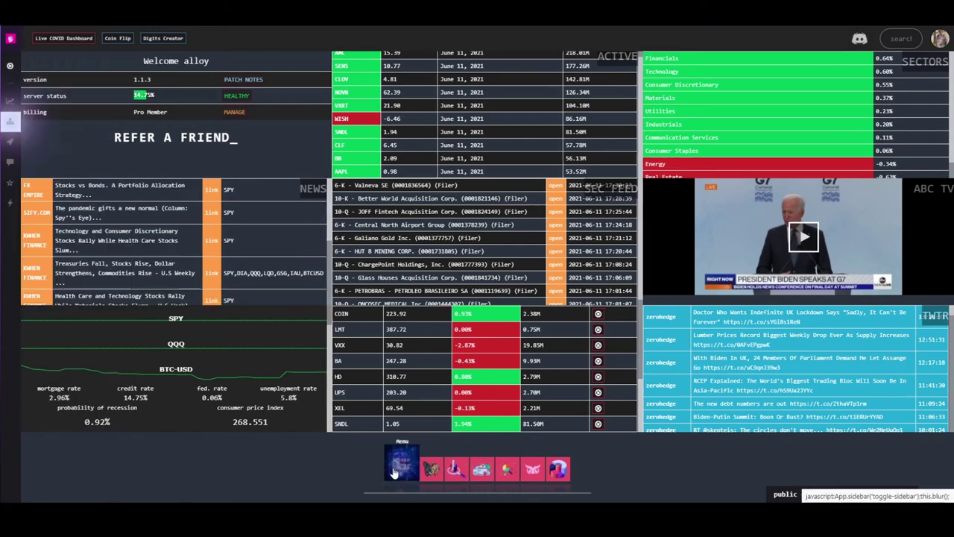
# Step: Play the Live COVID Dashboard's U.S. spread timeline from its January 2020 start and close the dashboard
pyautogui.click(63, 38)
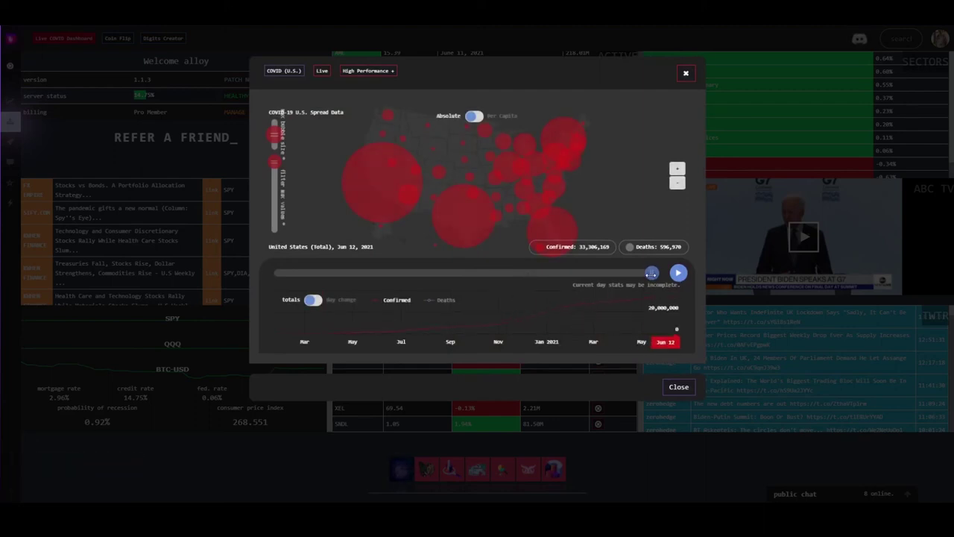
pyautogui.moveTo(640, 270)
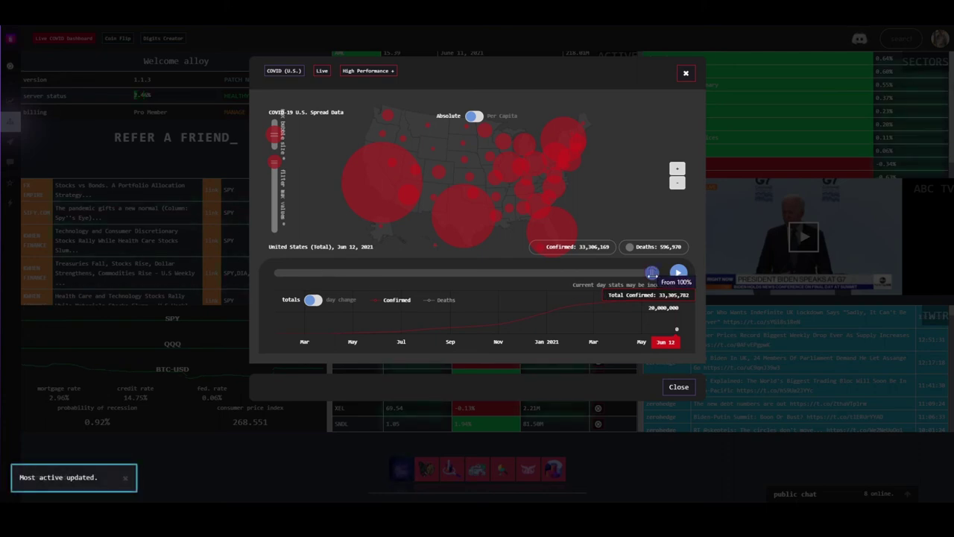
pyautogui.moveTo(652, 273); pyautogui.dragTo(239, 276)
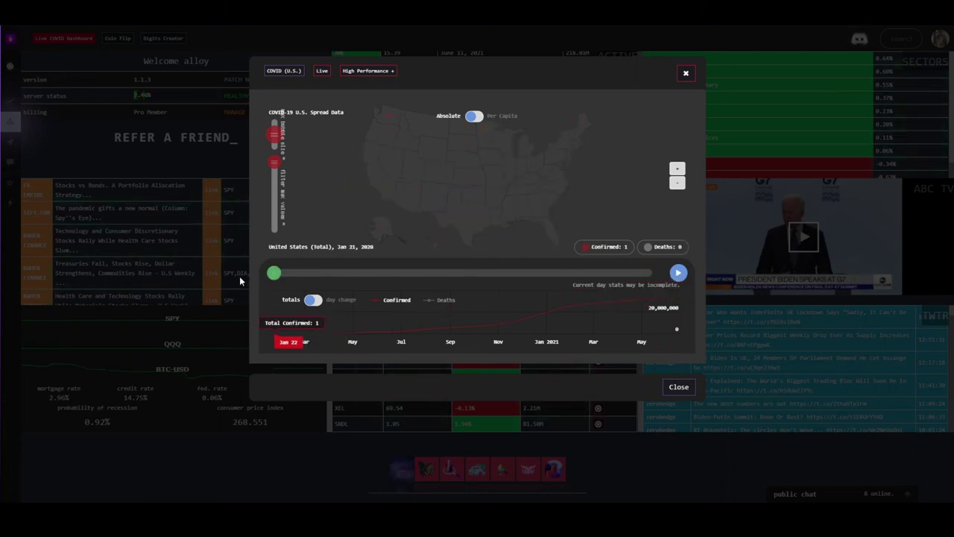
pyautogui.click(676, 276)
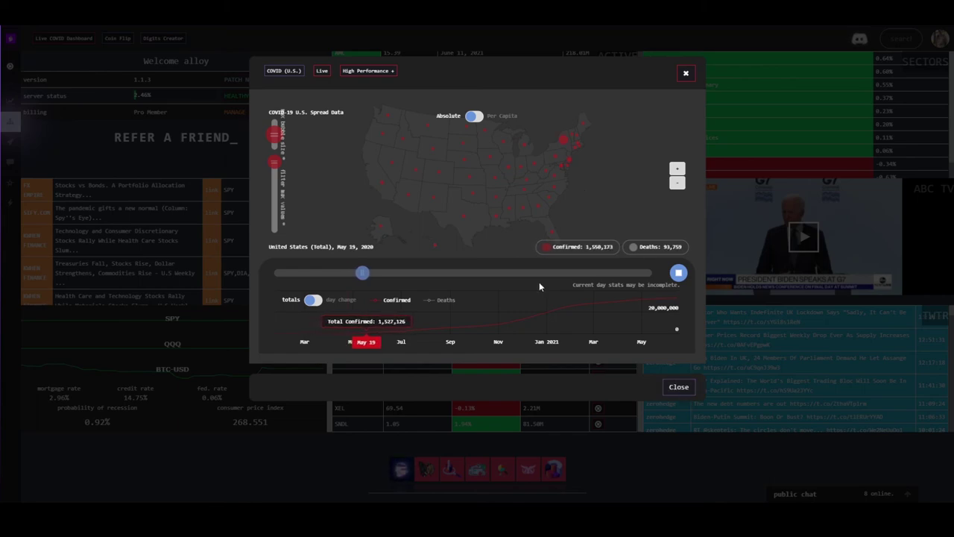
pyautogui.click(679, 386)
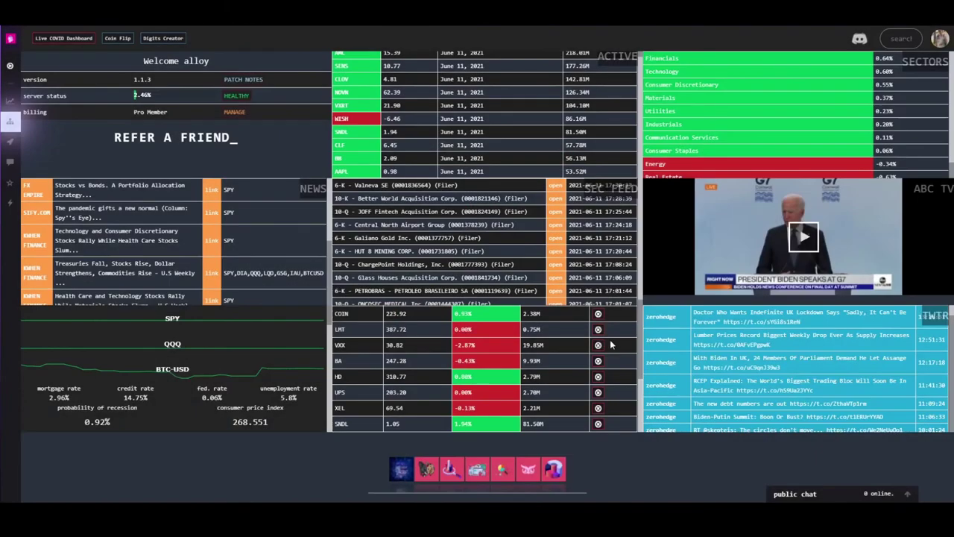
pyautogui.click(117, 37)
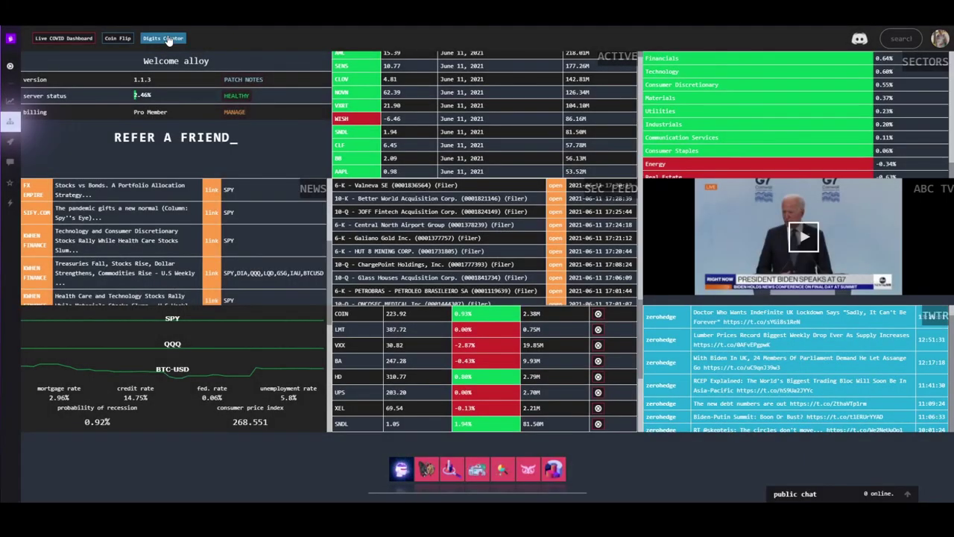
pyautogui.click(167, 41)
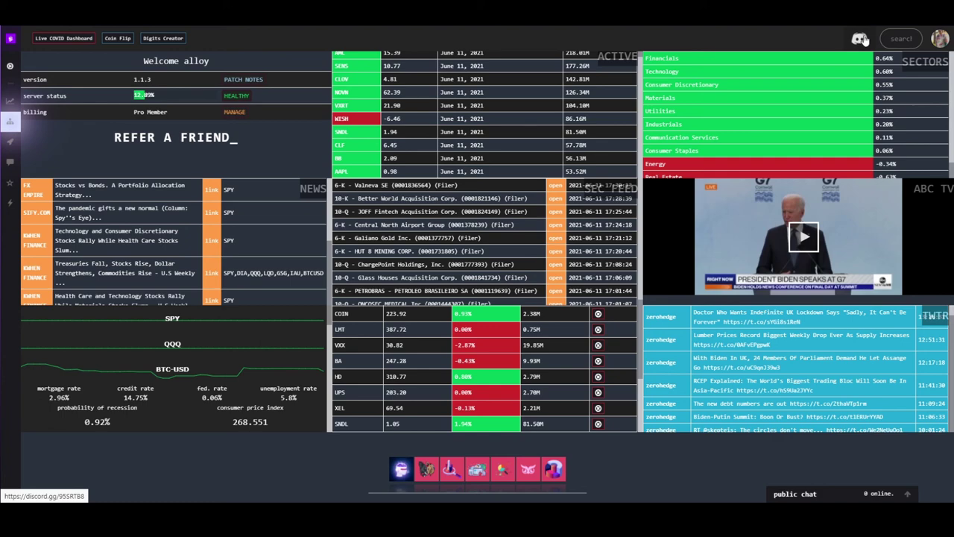
# Step: Search for the AMD:NASDAQ symbol and open its price and volume chart
pyautogui.click(892, 38)
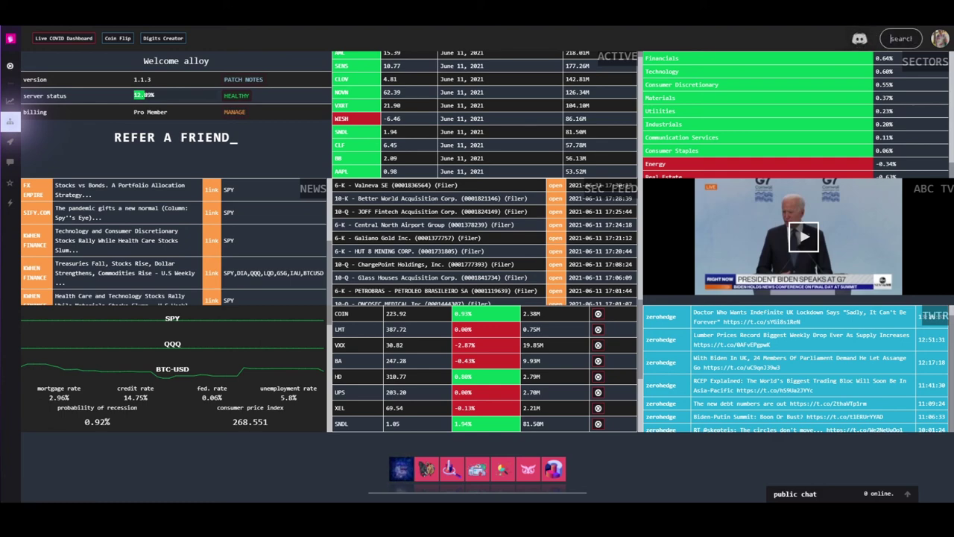
pyautogui.write('AMD')
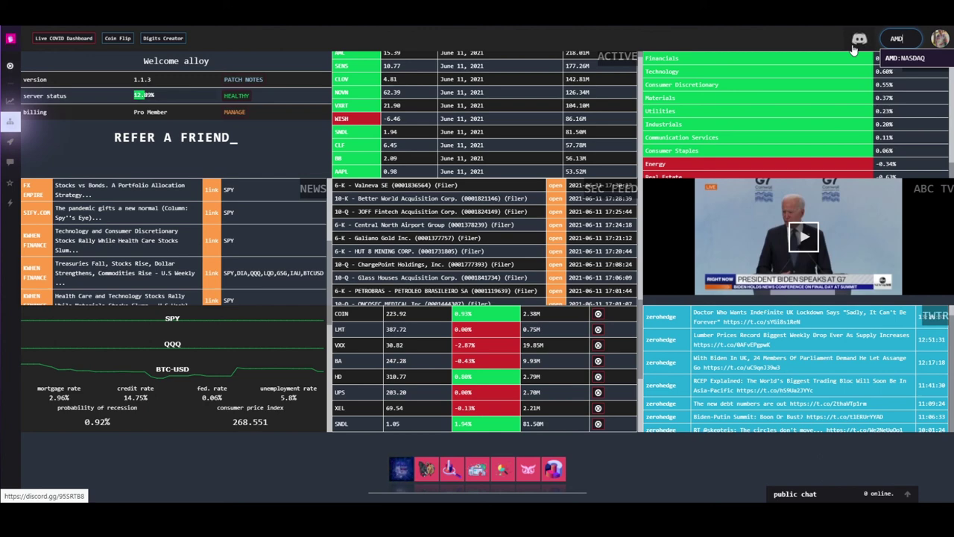
pyautogui.write(':N')
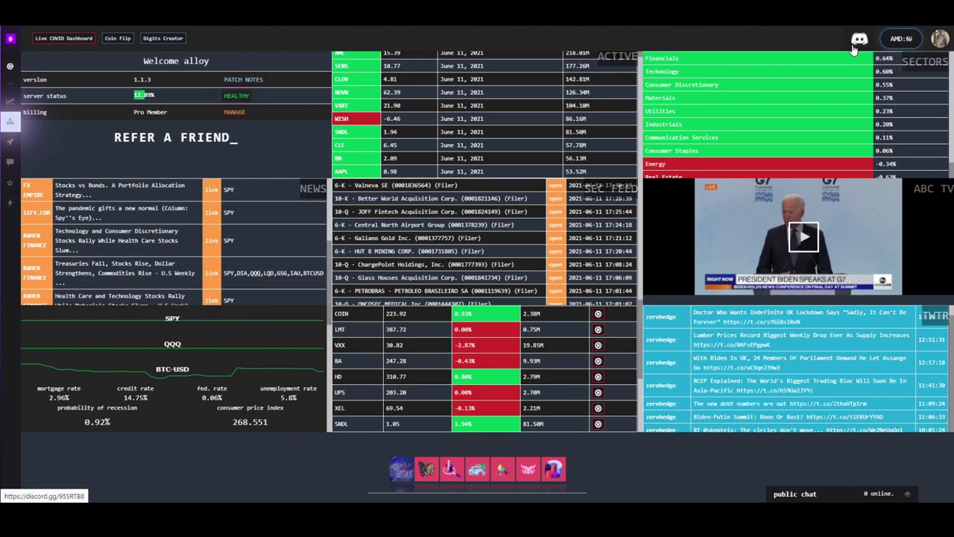
pyautogui.press('Return')
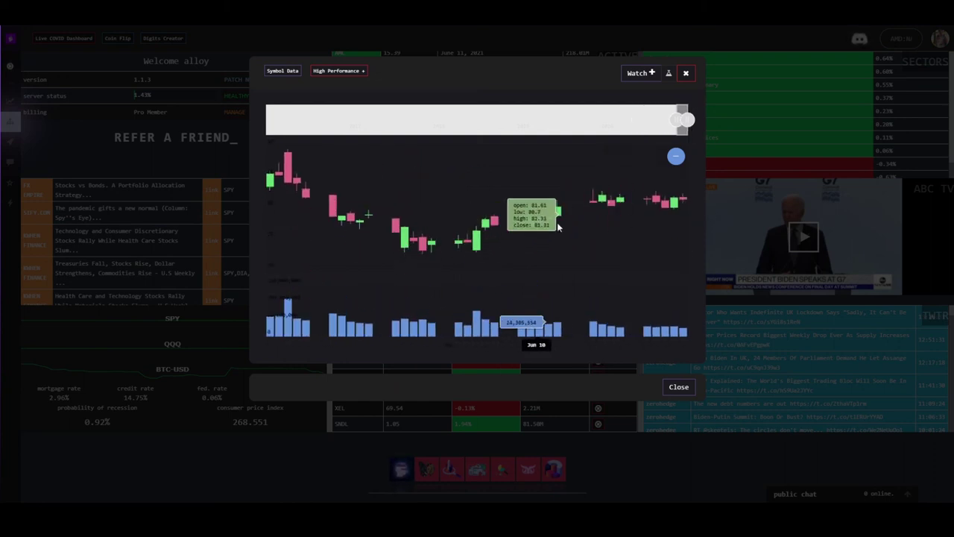
# Step: Zoom the AMD candlestick chart out to its full multi-year date range, review it and close the chart
pyautogui.moveTo(669, 215); pyautogui.dragTo(605, 186)
pyautogui.click(678, 158)
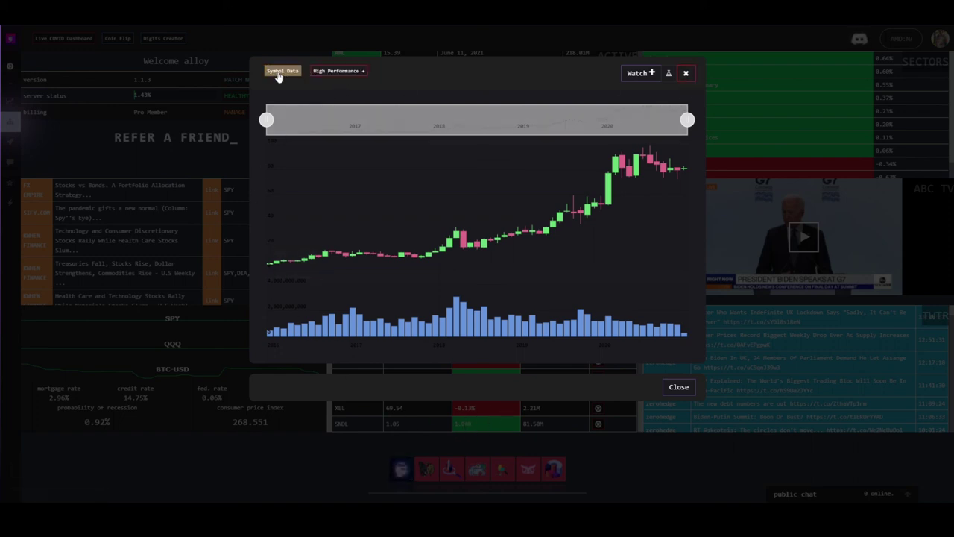
pyautogui.click(686, 73)
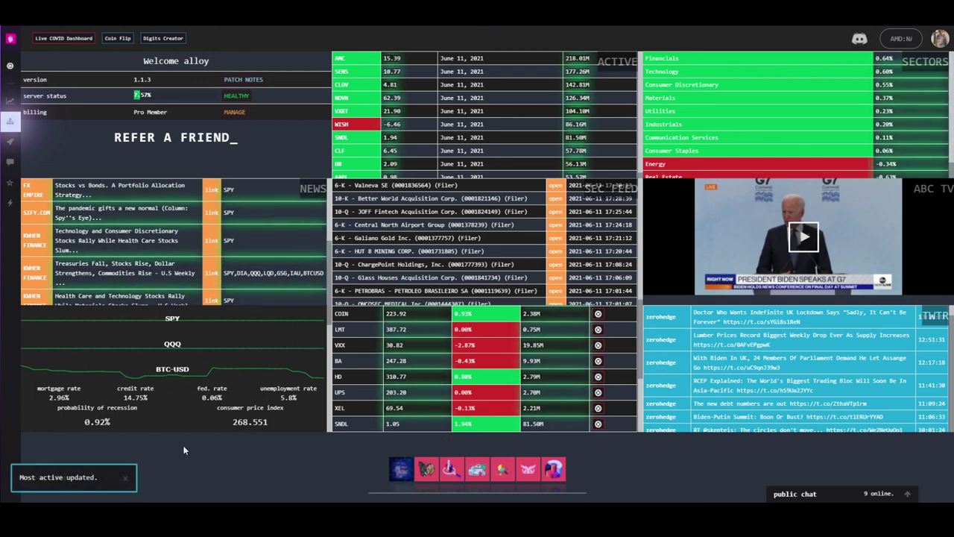
# Step: Open the public chat to view its recent messages and collapse it again
pyautogui.click(909, 493)
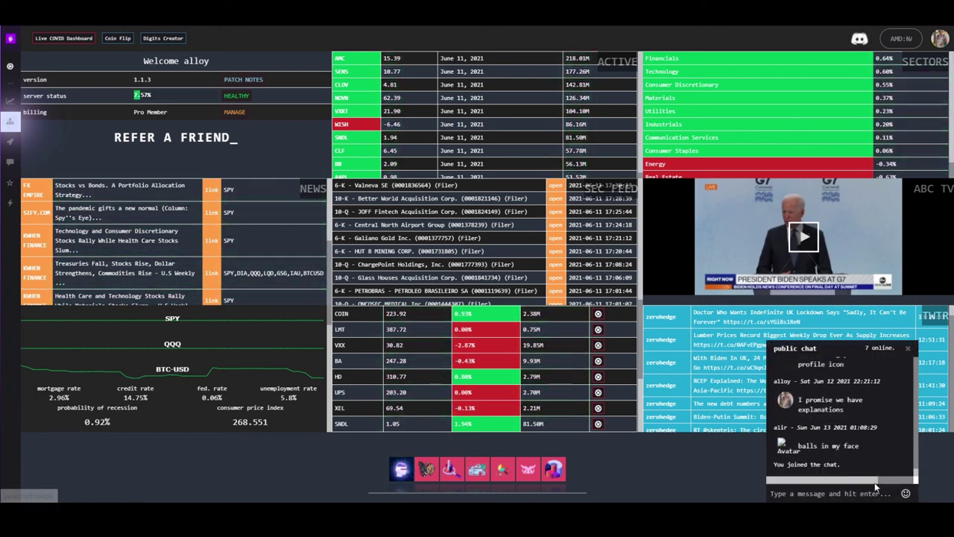
pyautogui.click(909, 350)
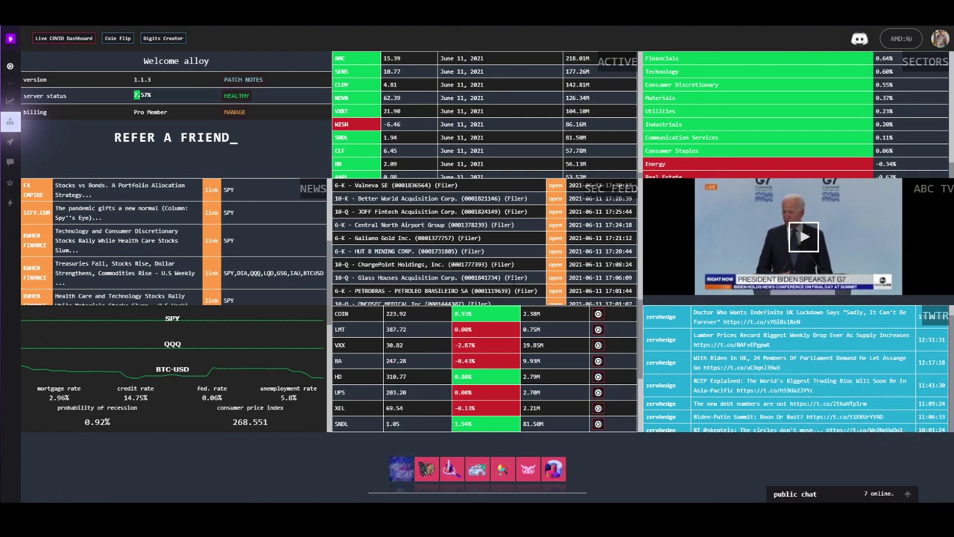